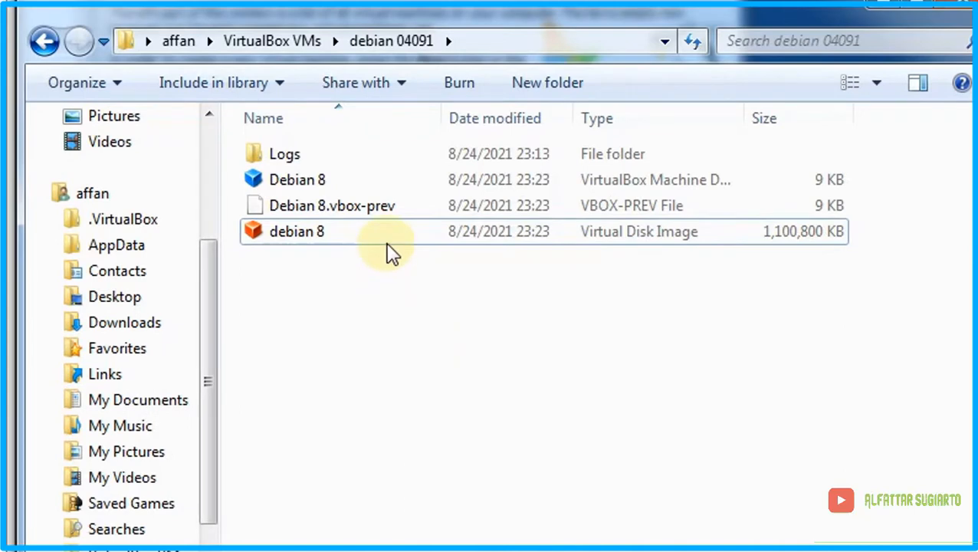
# - Examine the debian-8.8.0-i386-DVD-1 disc image and the existing debian 8 virtual disk image in their folders
pyautogui.click(767, 257)
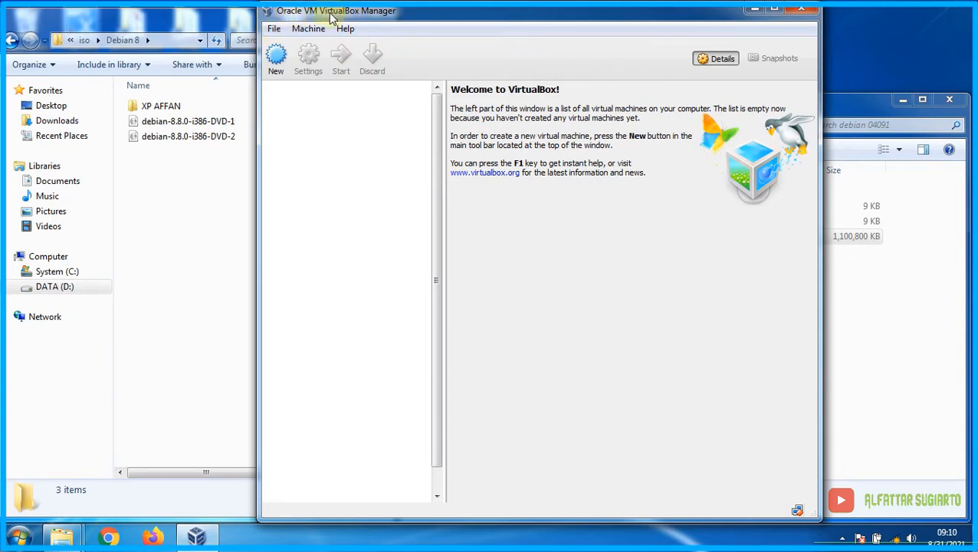
pyautogui.click(157, 236)
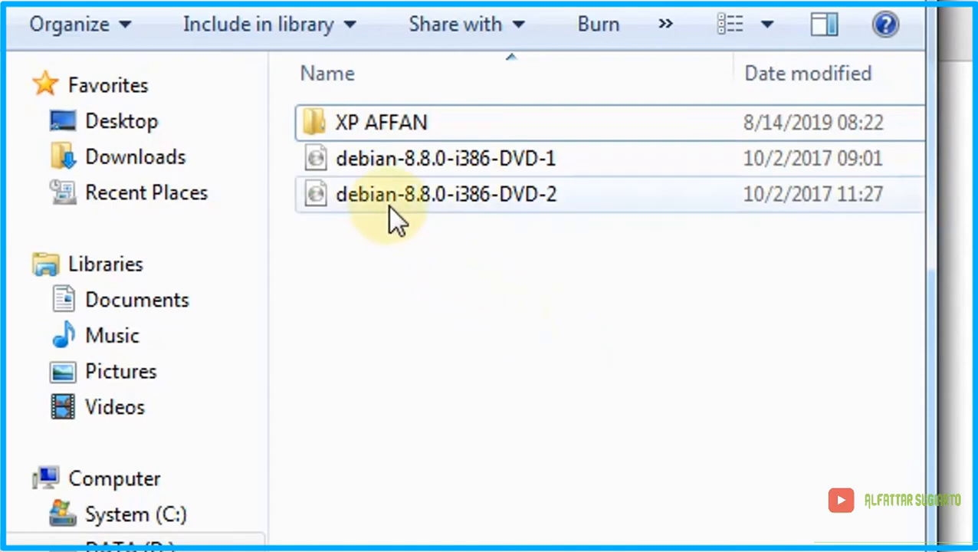
pyautogui.click(402, 159)
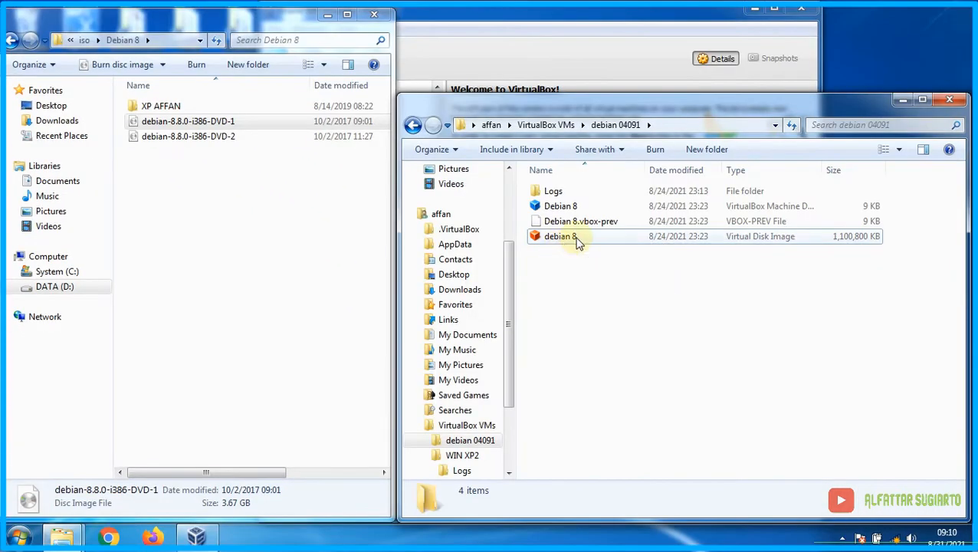
pyautogui.click(577, 240)
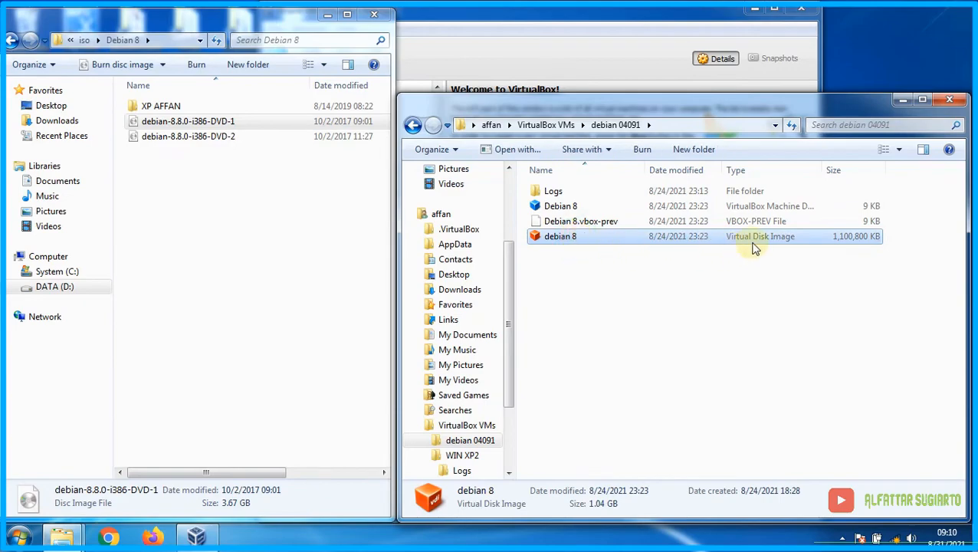
# - In VirtualBox Manager, start a new Linux virtual machine named deb 8, version Debian (64 bit), with 1024 MB of memory
pyautogui.click(584, 53)
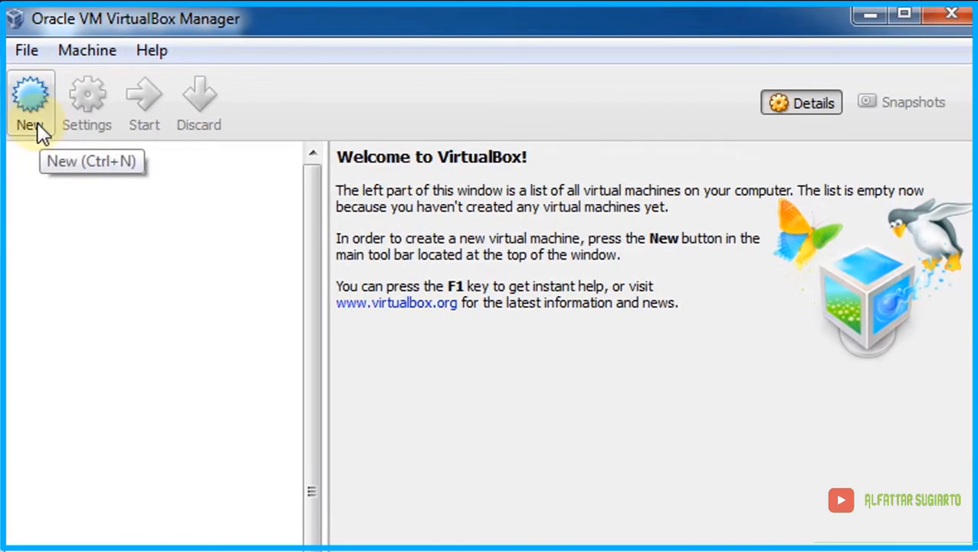
pyautogui.click(58, 123)
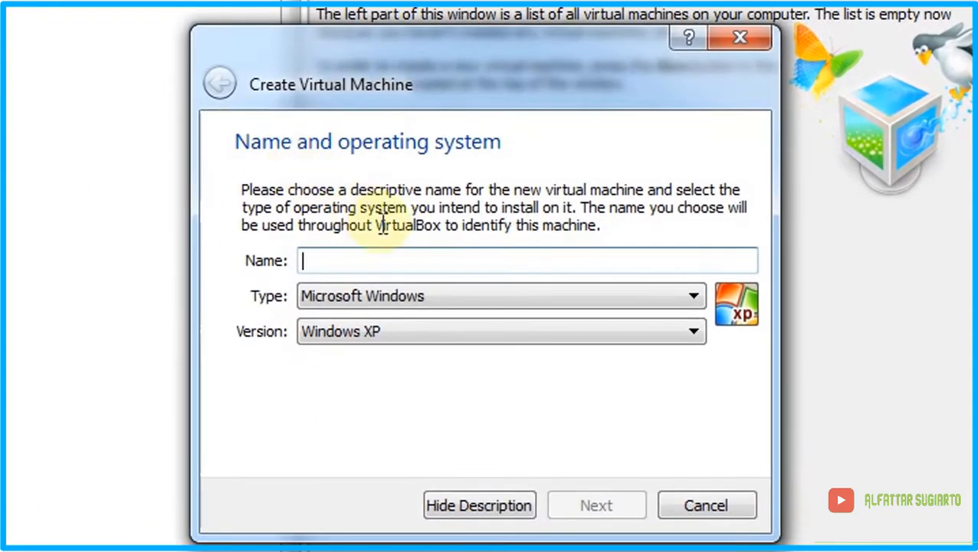
pyautogui.click(399, 259)
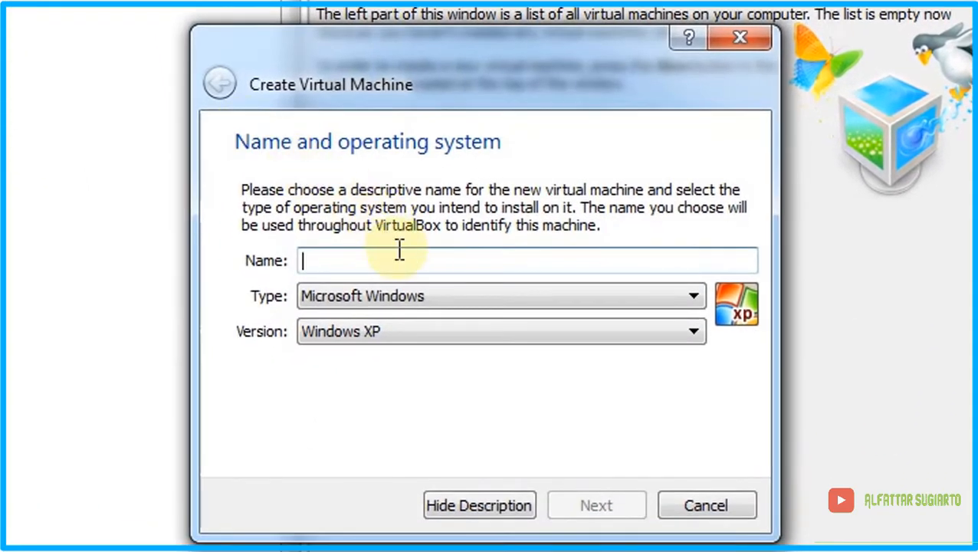
pyautogui.write('deb 8')
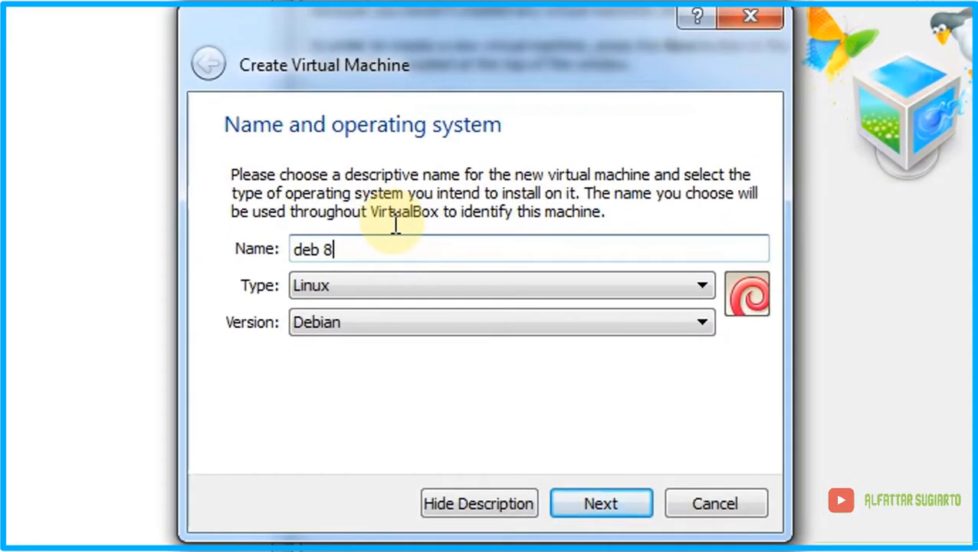
pyautogui.click(667, 323)
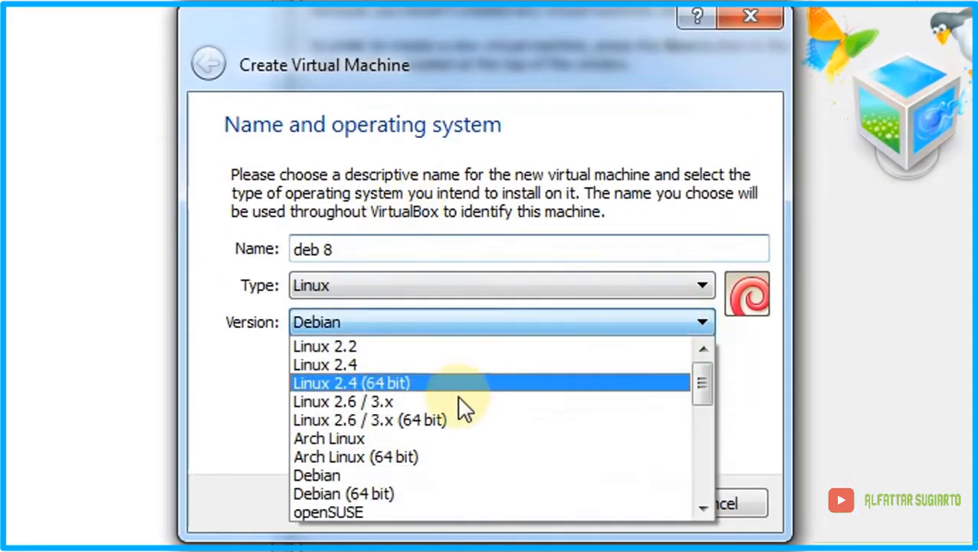
pyautogui.click(382, 493)
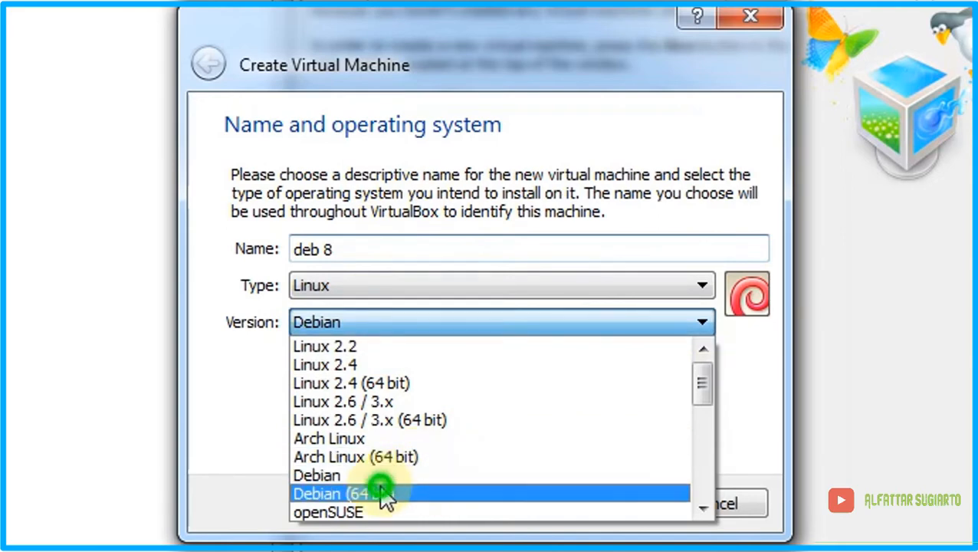
pyautogui.click(602, 501)
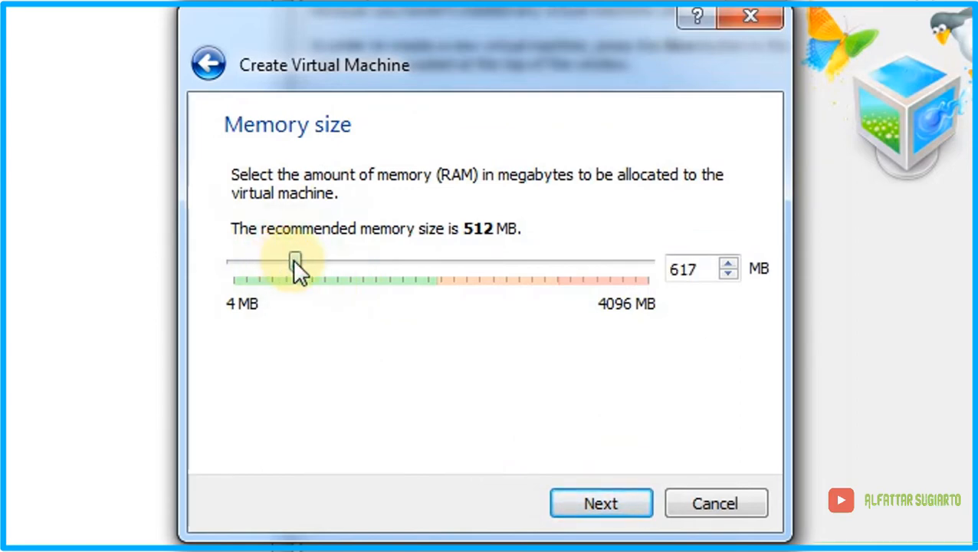
pyautogui.moveTo(300, 260); pyautogui.dragTo(332, 300)
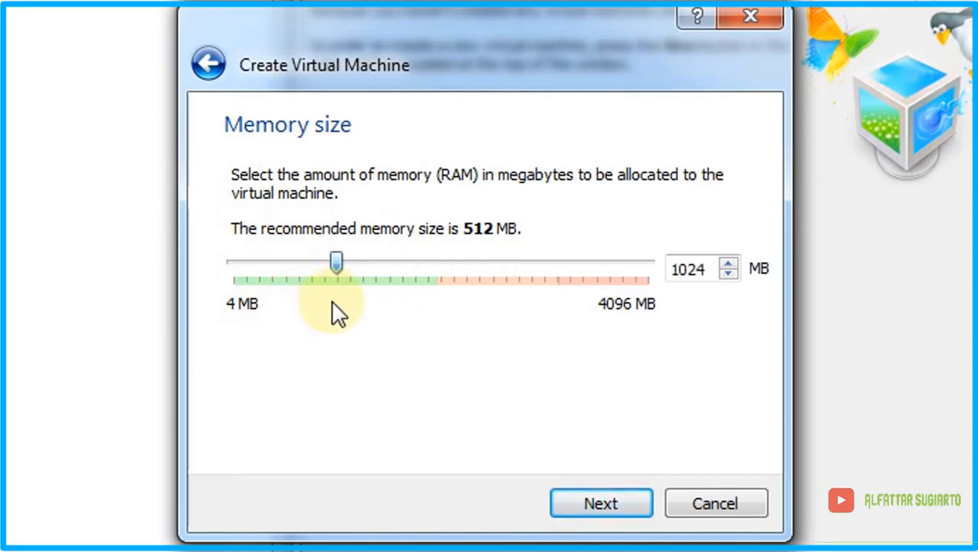
pyautogui.click(598, 506)
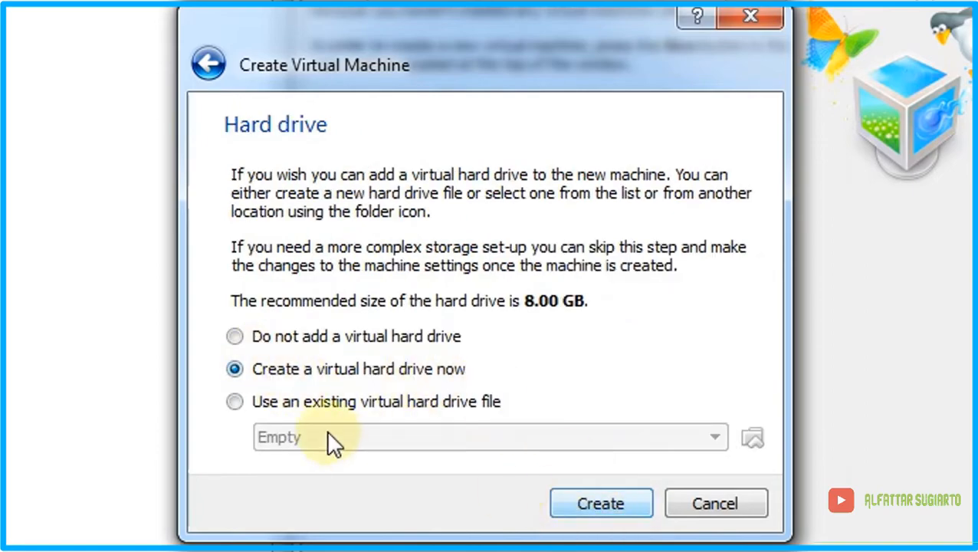
# - Create a dynamically allocated 32 GB virtual hard drive of type VHD for the deb 8 machine
pyautogui.click(584, 503)
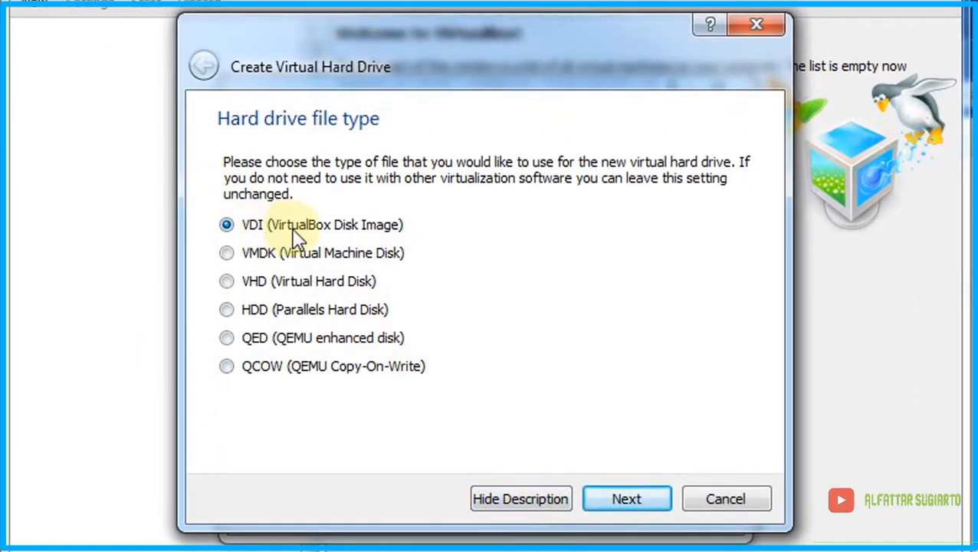
pyautogui.click(228, 283)
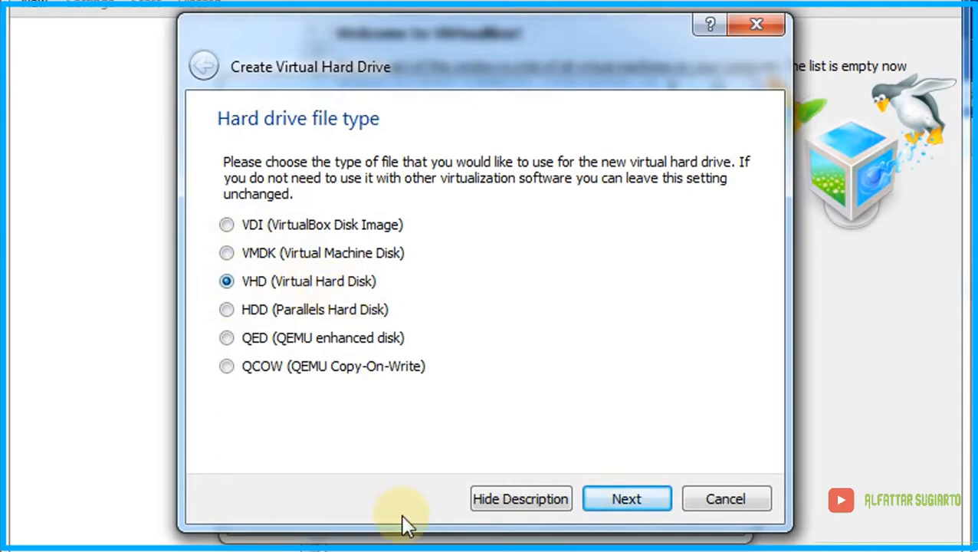
pyautogui.click(621, 499)
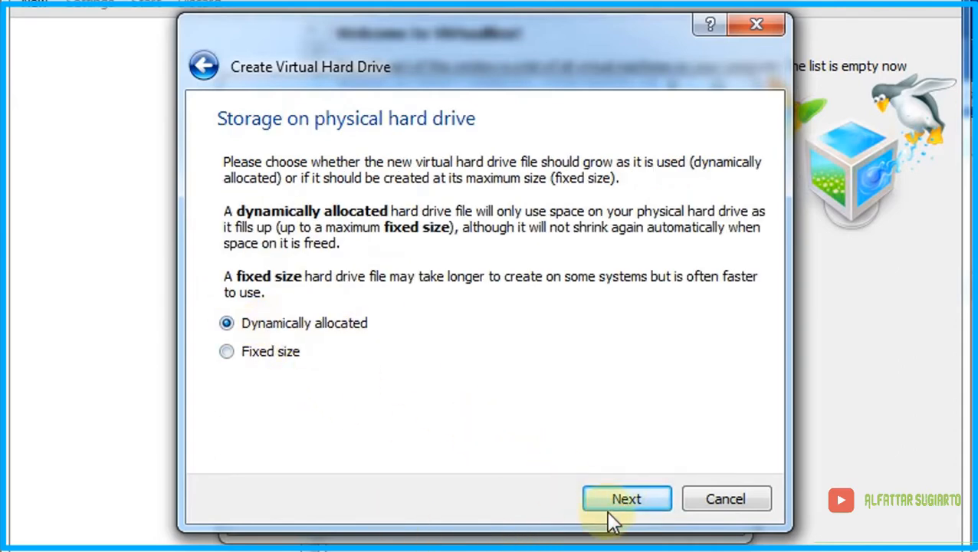
pyautogui.click(624, 499)
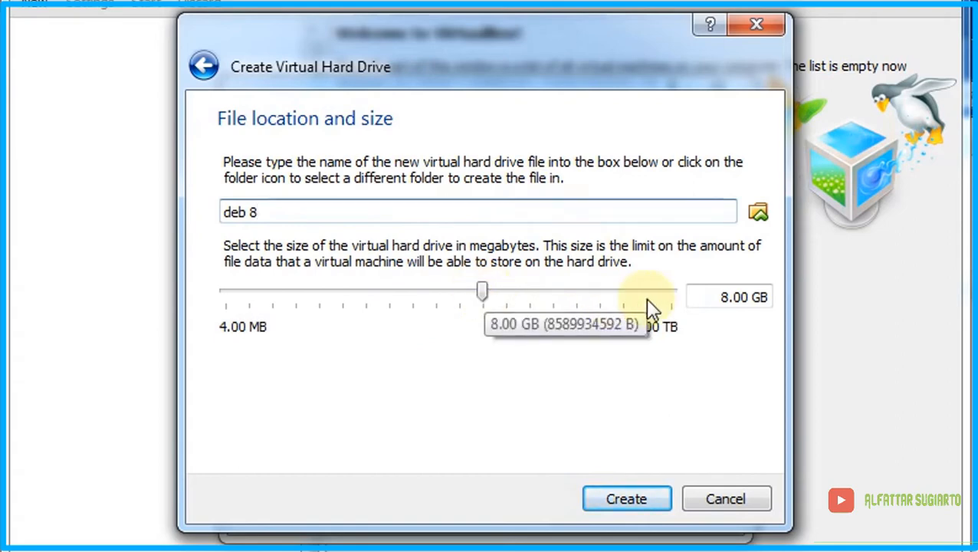
pyautogui.click(702, 299)
pyautogui.moveTo(727, 300); pyautogui.dragTo(733, 302)
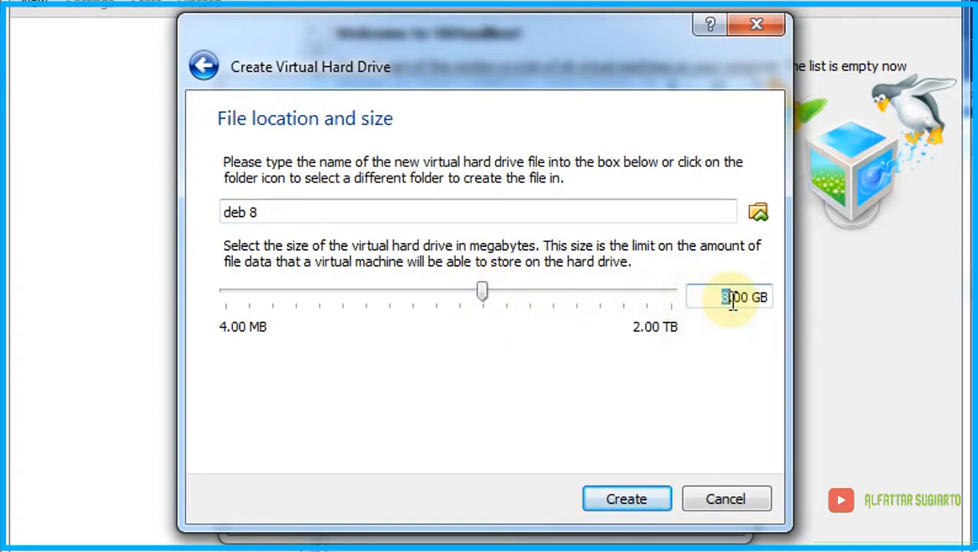
pyautogui.write('32')
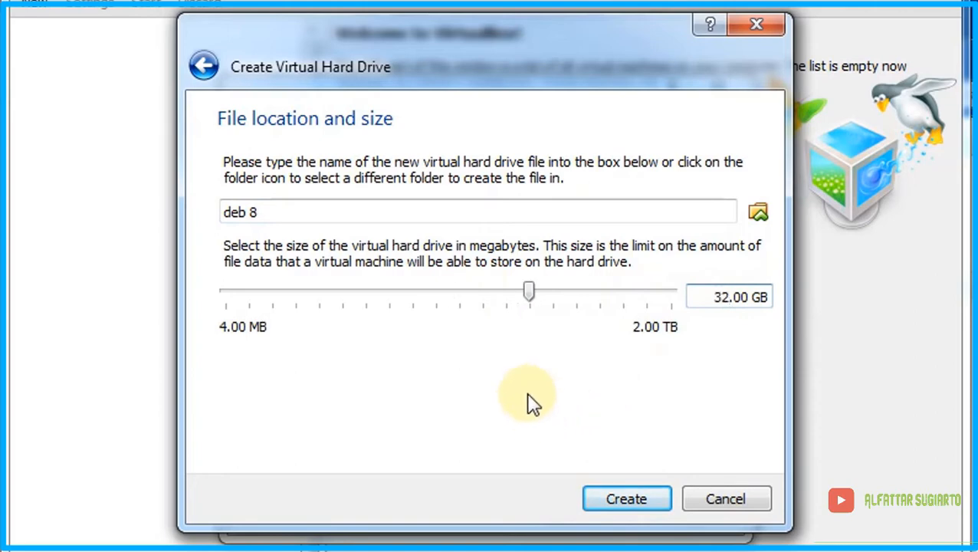
pyautogui.click(611, 504)
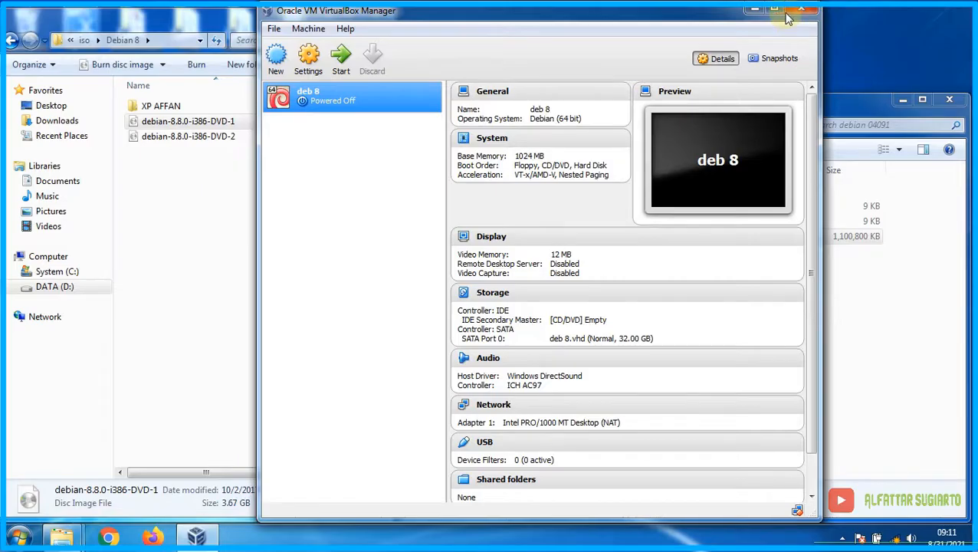
# - Maximize the manager window and set the deb 8 machine's processor count to 2 in its system settings
pyautogui.doubleClick(759, 13)
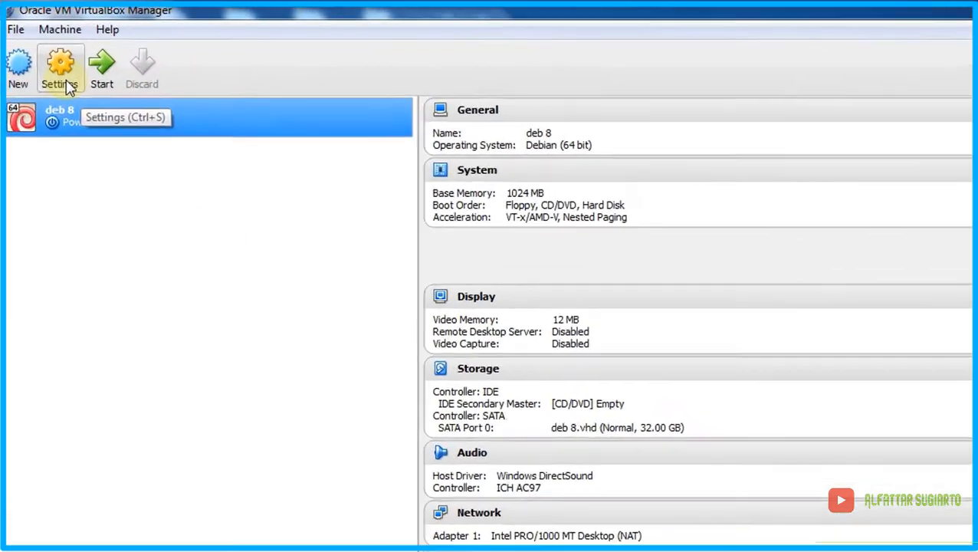
pyautogui.click(49, 62)
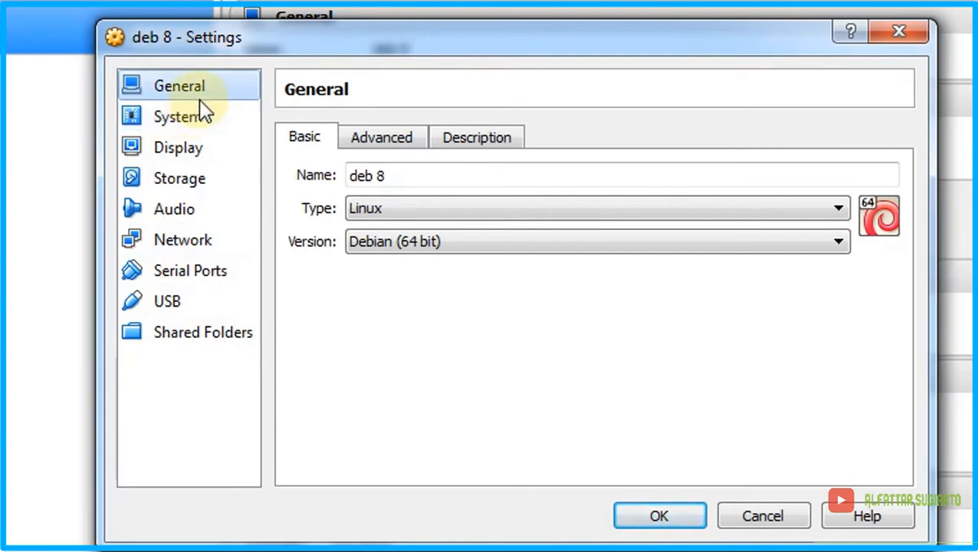
pyautogui.click(179, 123)
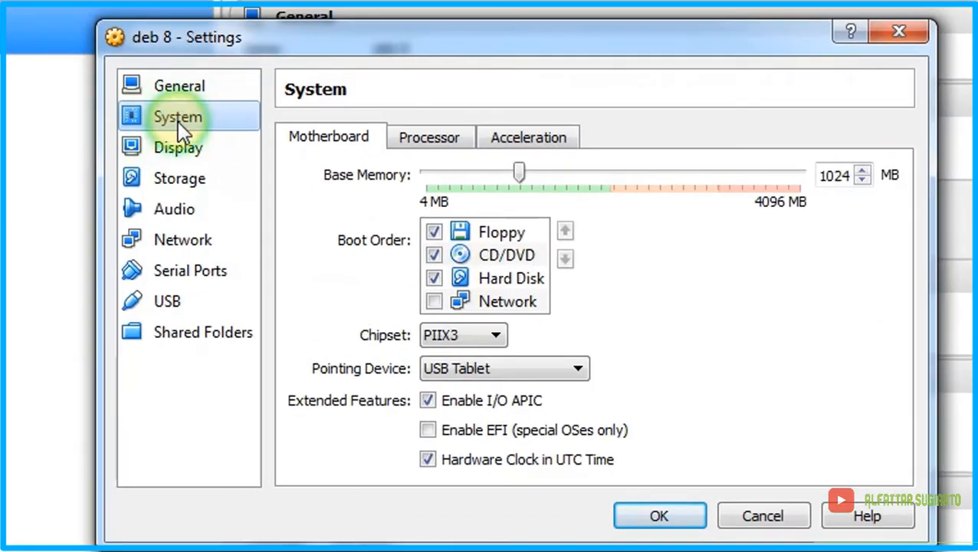
pyautogui.click(426, 139)
pyautogui.click(469, 176)
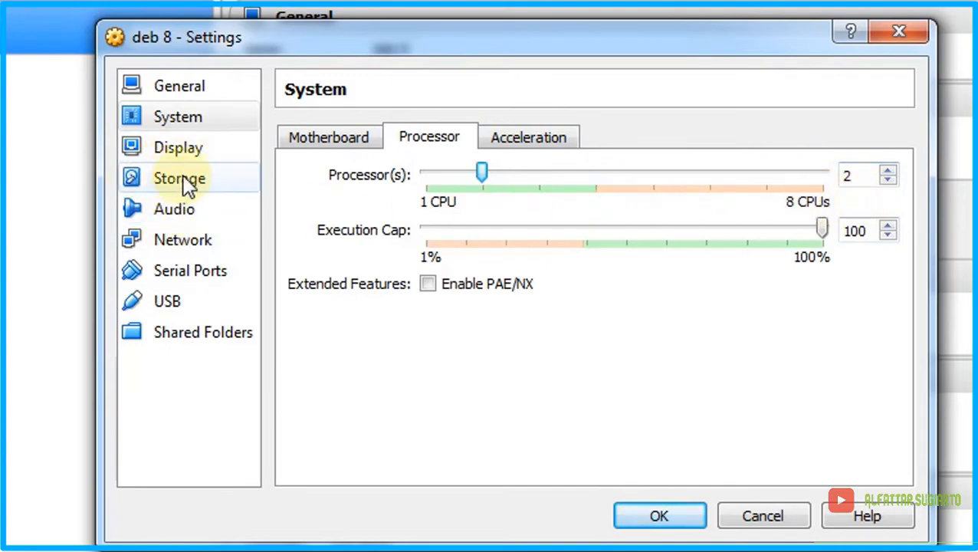
# - Disable audio for the deb 8 machine and enable it again
pyautogui.click(187, 212)
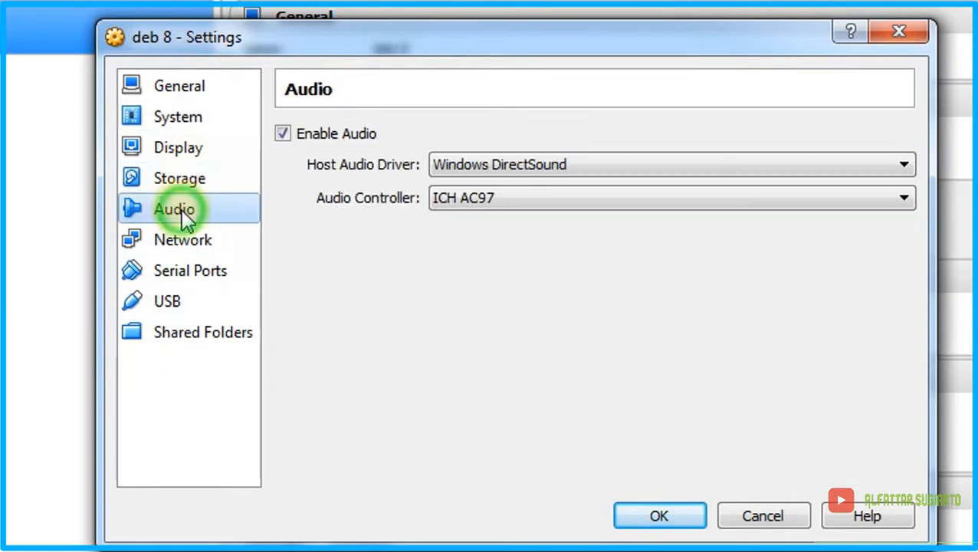
pyautogui.click(283, 135)
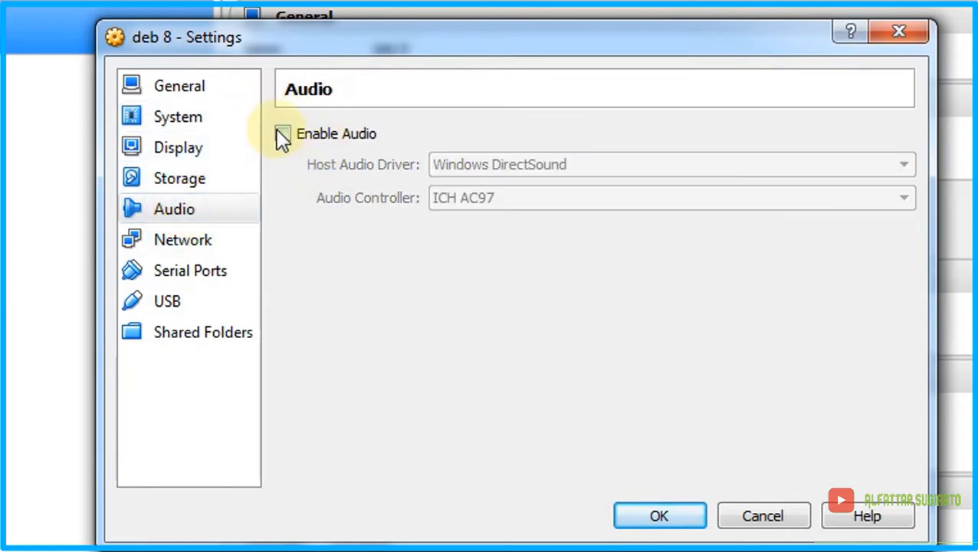
pyautogui.click(282, 134)
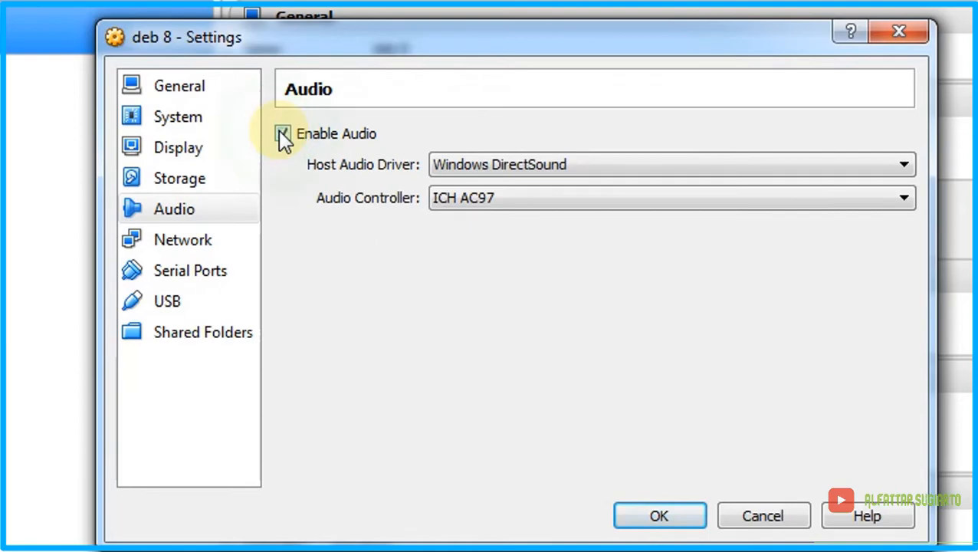
# - Review the settings of the four network adapters and save the deb 8 machine's configuration
pyautogui.click(192, 245)
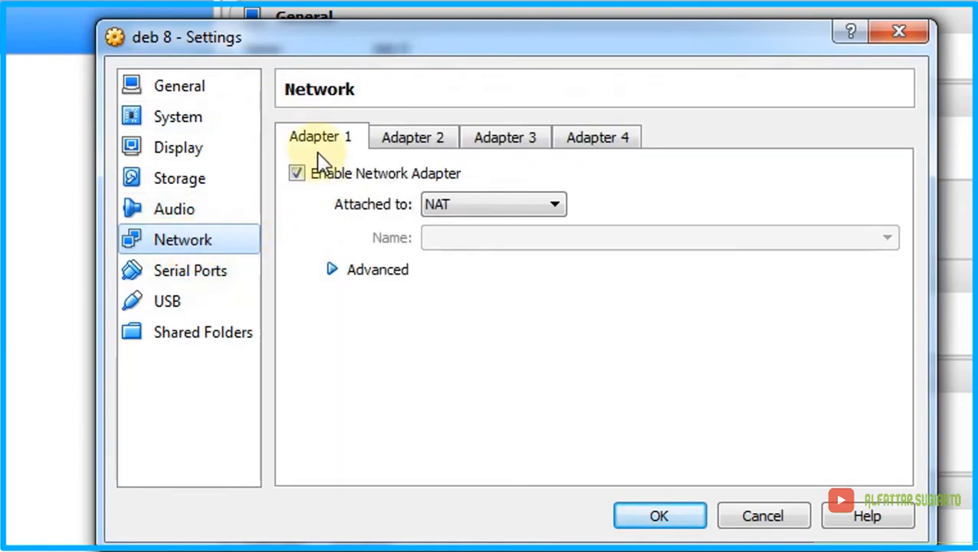
pyautogui.click(423, 141)
pyautogui.click(512, 140)
pyautogui.click(602, 140)
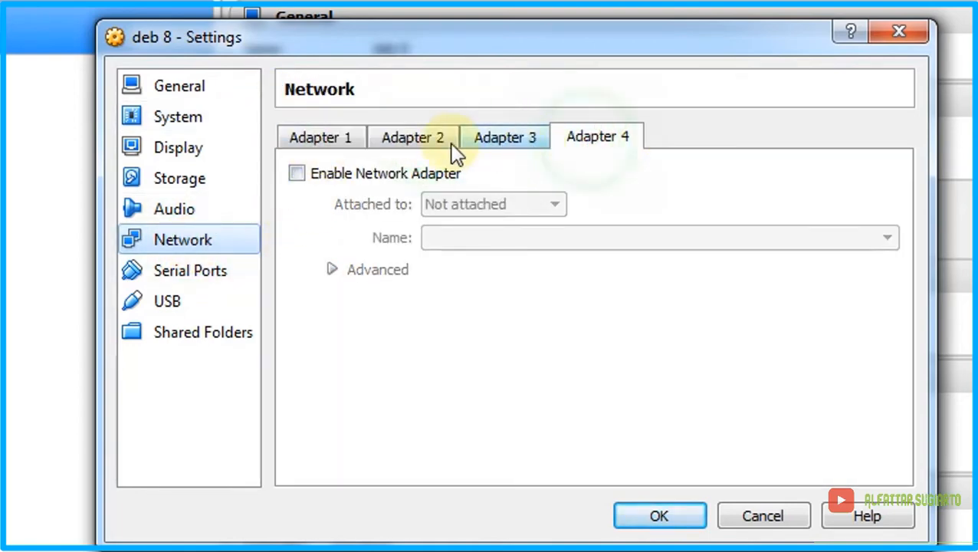
pyautogui.click(413, 140)
pyautogui.click(328, 144)
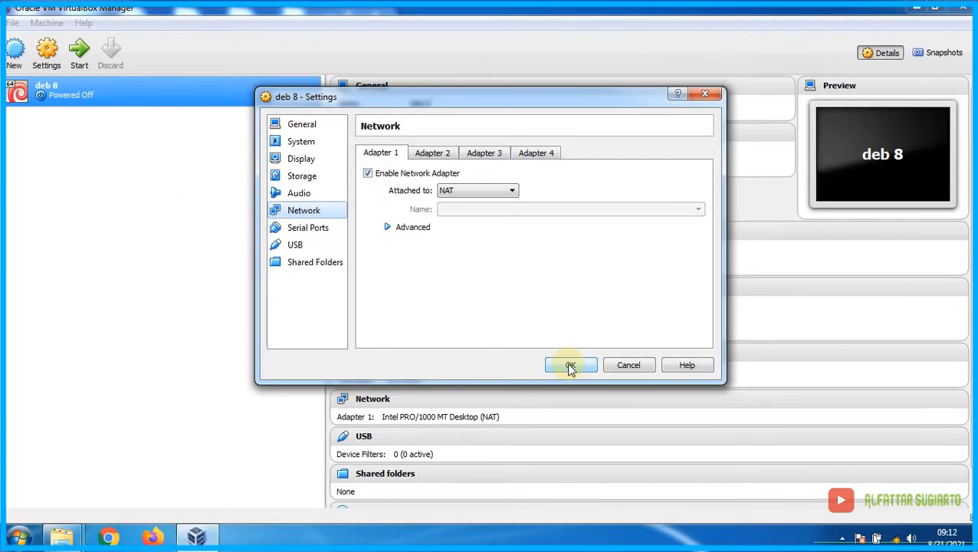
pyautogui.click(580, 382)
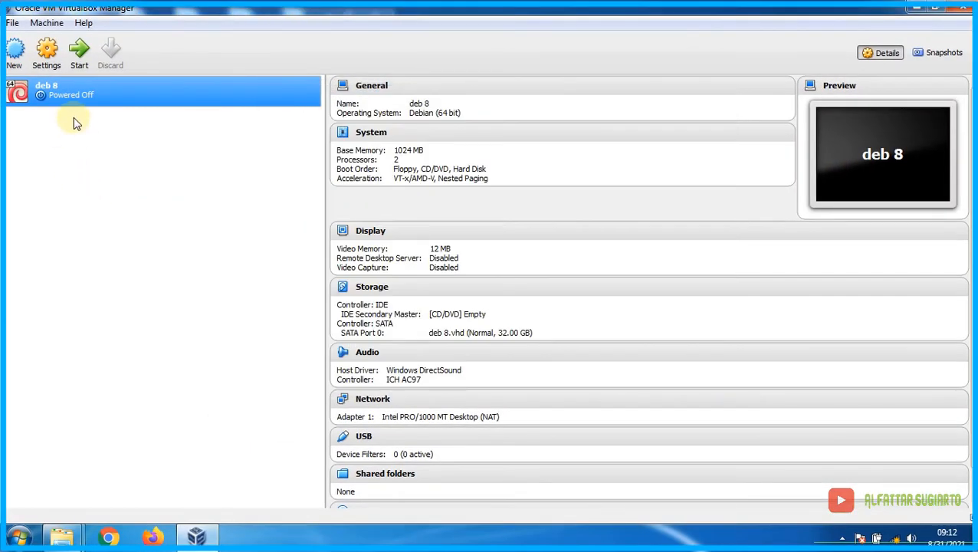
# - Start the deb 8 machine and choose debian-8.8.0-i386-DVD-1 as its start-up disk
pyautogui.click(86, 65)
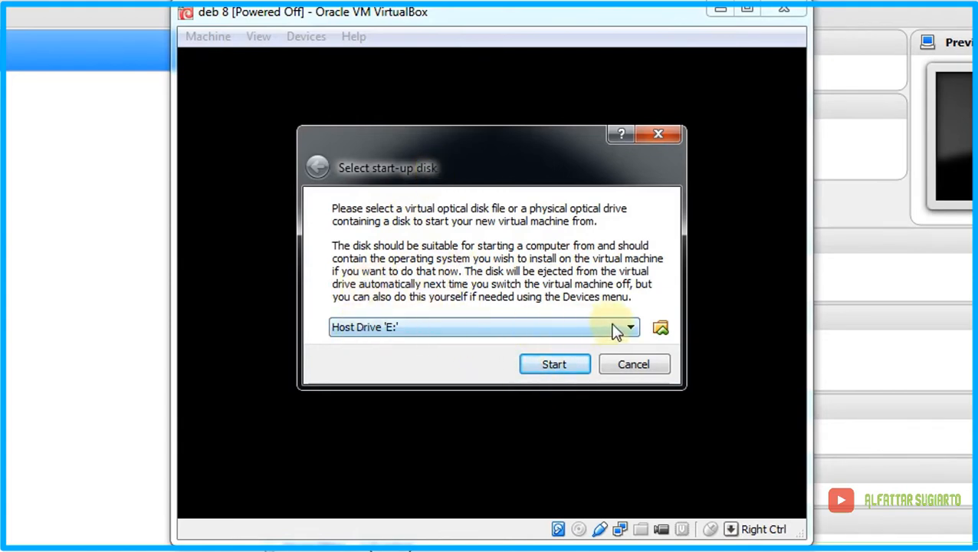
pyautogui.click(661, 330)
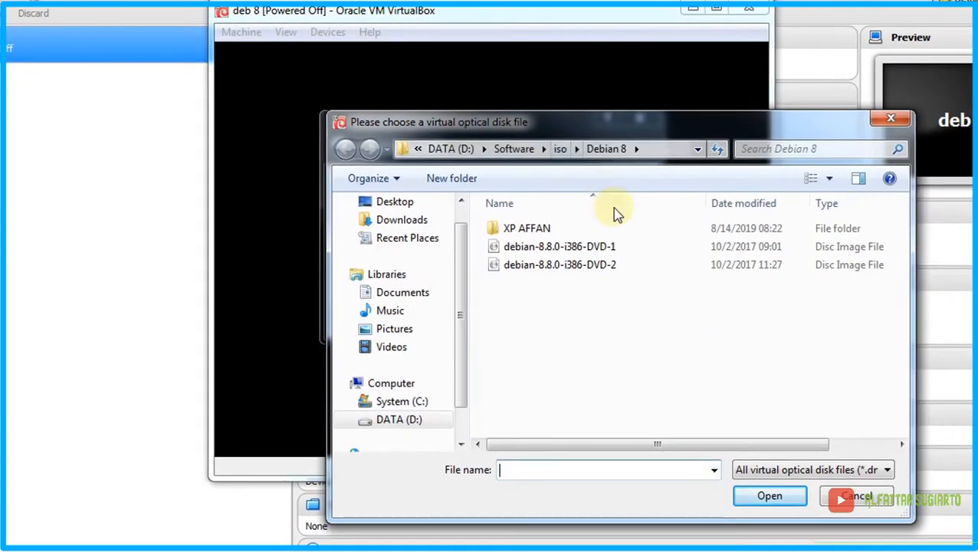
pyautogui.click(598, 246)
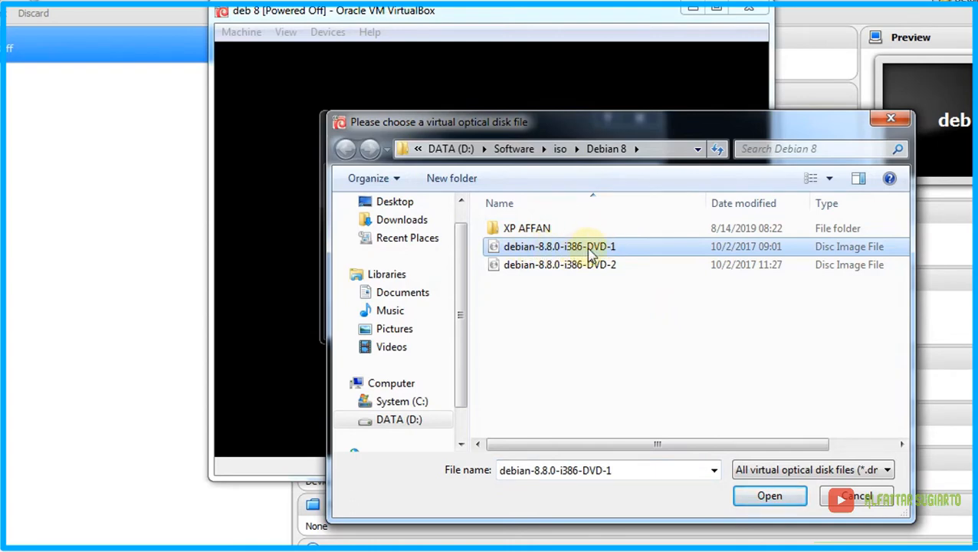
pyautogui.click(769, 496)
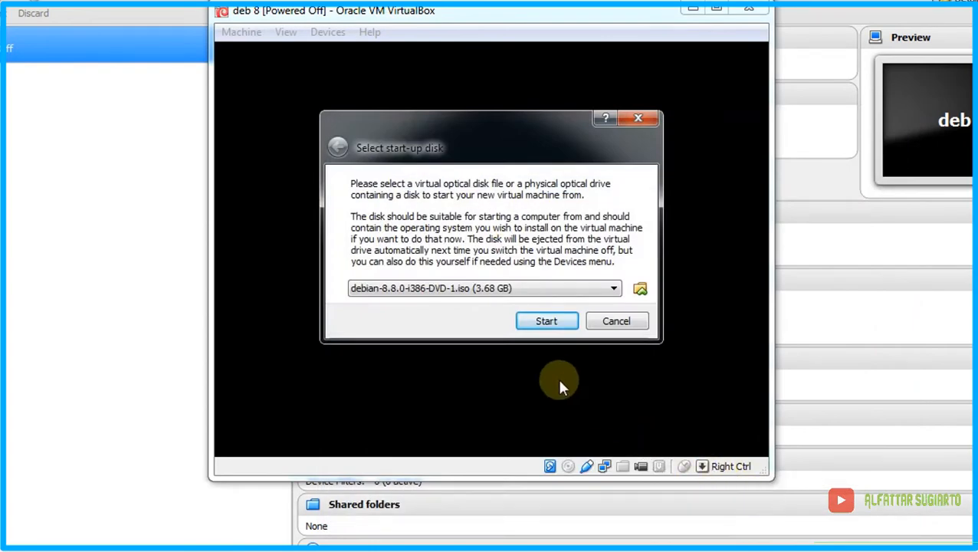
# - Boot the deb 8 machine from the selected DVD image and begin the text-mode Install with the default language settings and American English keymap
pyautogui.click(546, 322)
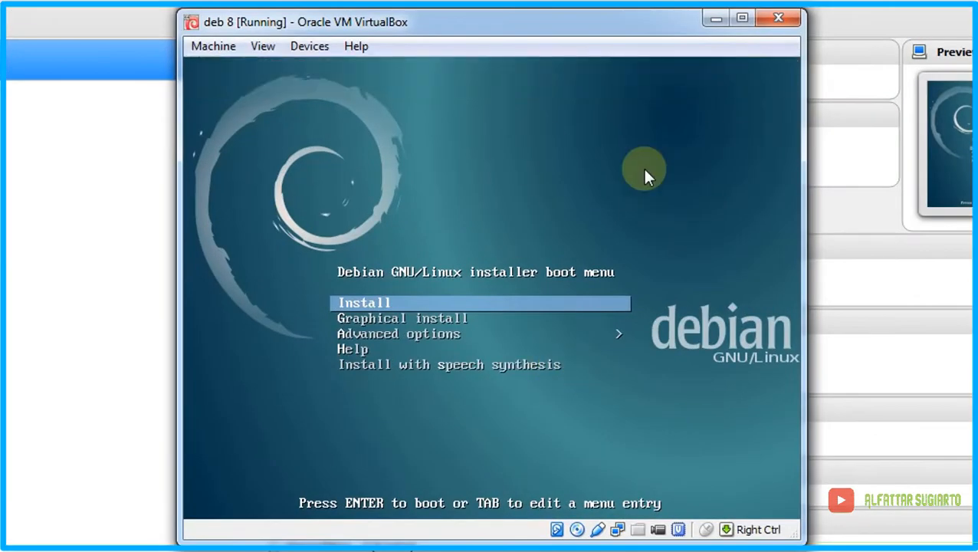
pyautogui.press('Return')
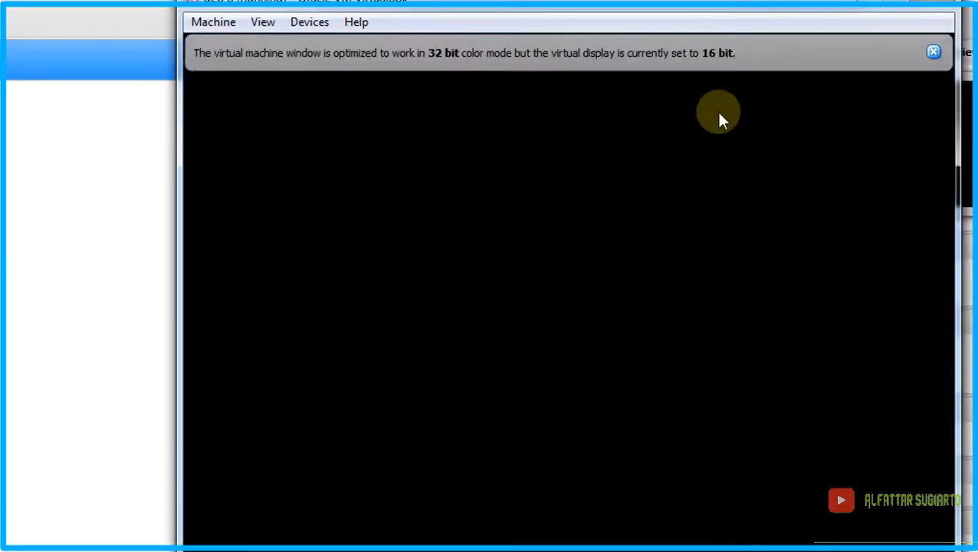
pyautogui.press('Return')
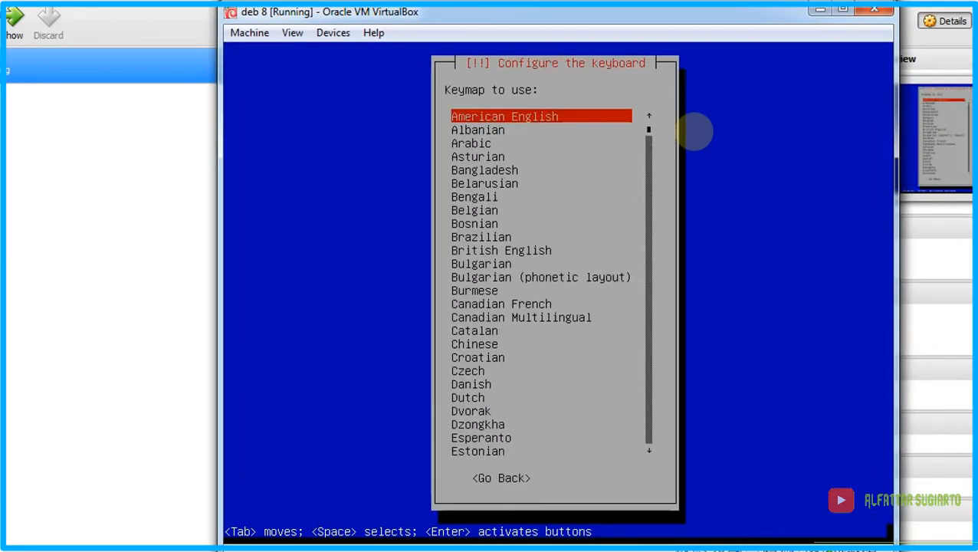
pyautogui.press('Return')
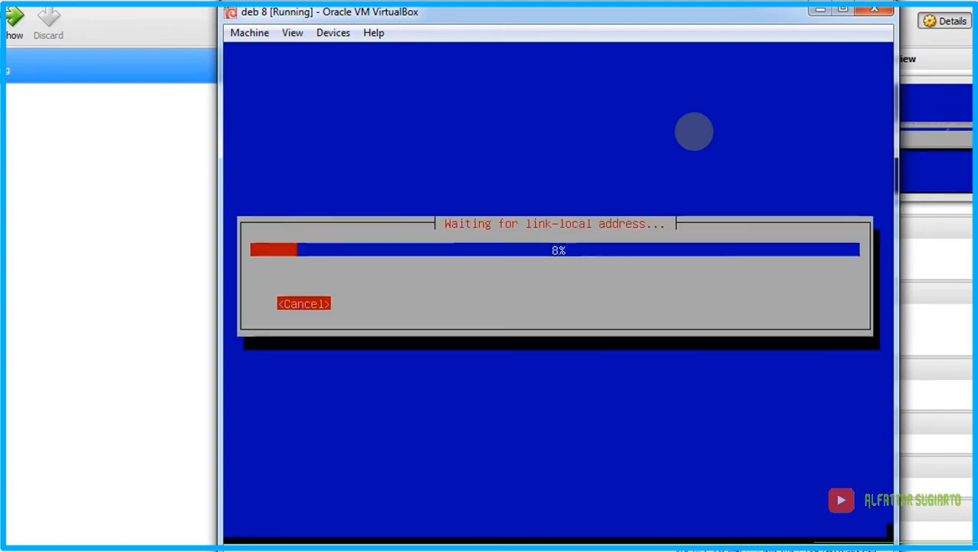
# - Configure the installer's network with name server address smk.com, hostname server and domain name smk.com
pyautogui.write('smk.com')
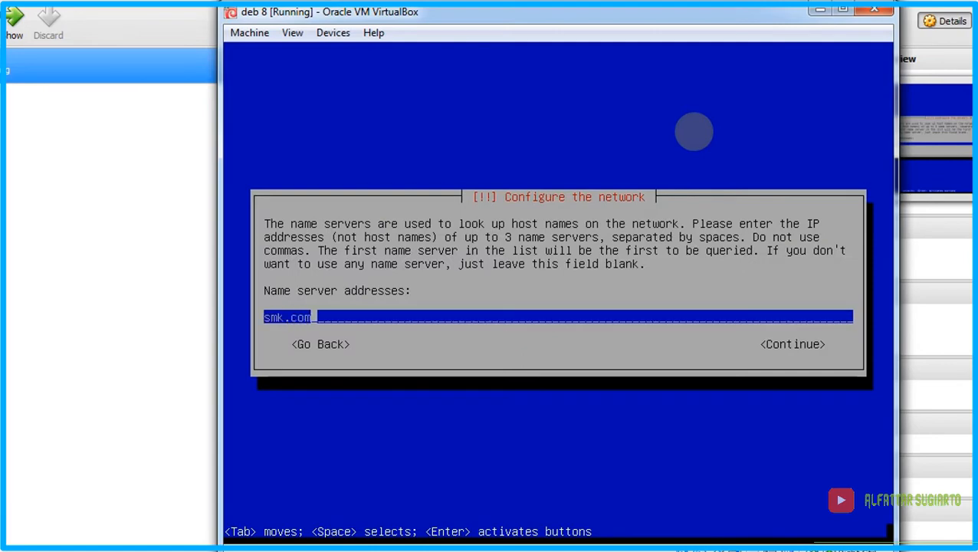
pyautogui.press('Return')
pyautogui.press('BackSpace')
pyautogui.press('BackSpace')
pyautogui.press('BackSpace')
pyautogui.press('BackSpace')
pyautogui.write('bian')
pyautogui.press('Return')
pyautogui.write('smk.com')
pyautogui.press('Return')
# - Enter the root password and repeat it for verification
pyautogui.write('****')
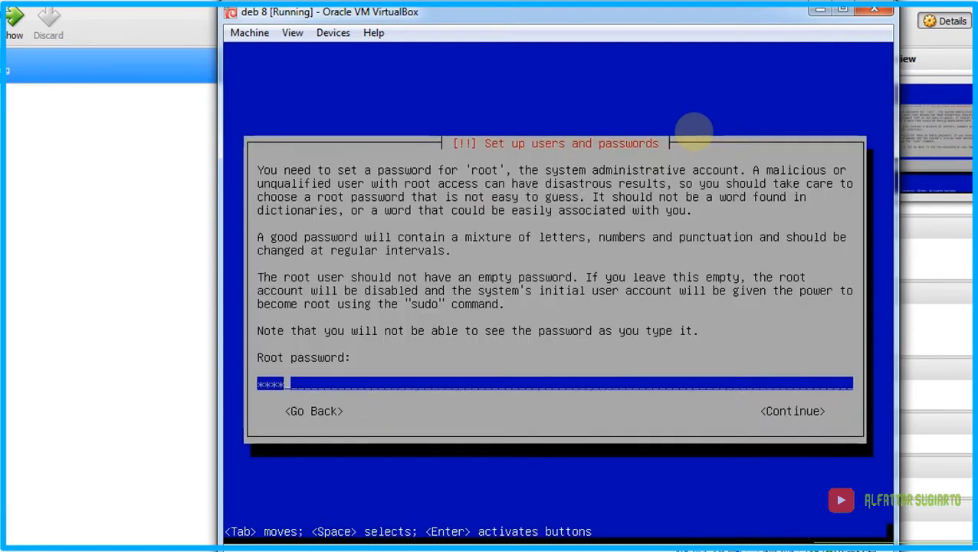
pyautogui.press('Return')
pyautogui.write('****')
pyautogui.press('Return')
# - Create the regular account named user, accept its username, and enter and confirm the account password
pyautogui.write('user')
pyautogui.press('Return')
pyautogui.press('Return')
pyautogui.write('****')
pyautogui.press('Return')
pyautogui.write('****')
pyautogui.press('Return')
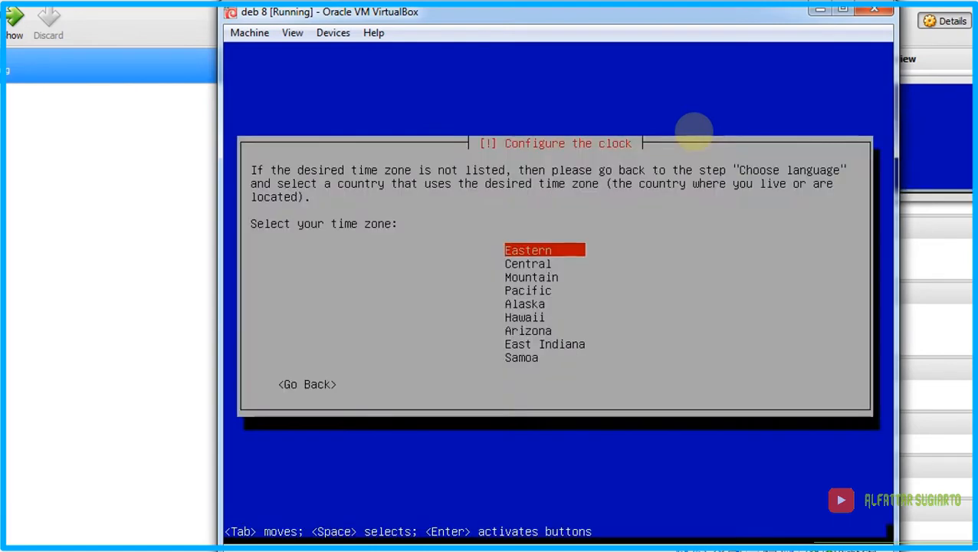
# - Choose the Eastern time zone and partition the virtual hard disk with all files in one partition, writing the changes to disk
pyautogui.press('Return')
pyautogui.press('Return')
pyautogui.press('Return')
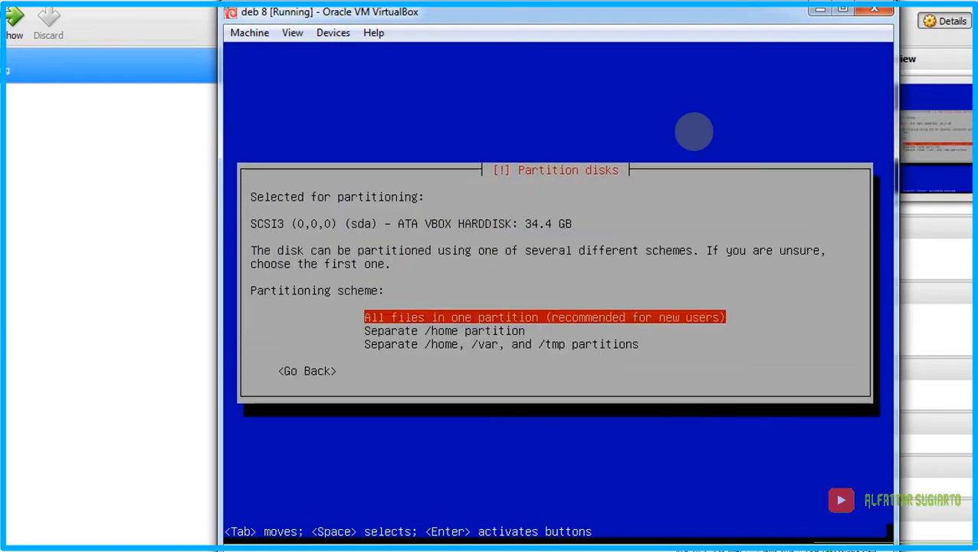
pyautogui.press('Return')
pyautogui.press('Return')
pyautogui.press('Left')
pyautogui.press('Return')
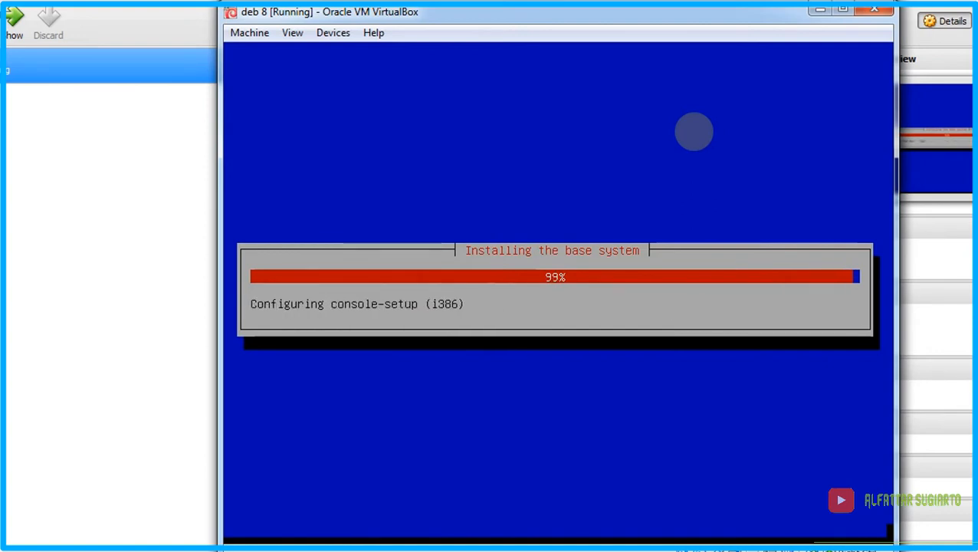
# - Accept the package manager prompts and install the software selection with only standard system utilities
pyautogui.press('Return')
pyautogui.press('Return')
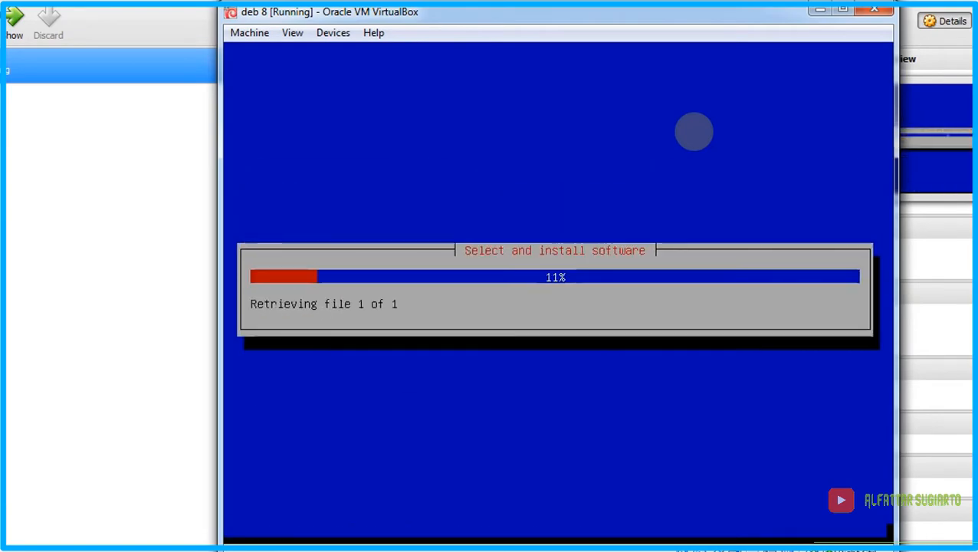
pyautogui.press('Return')
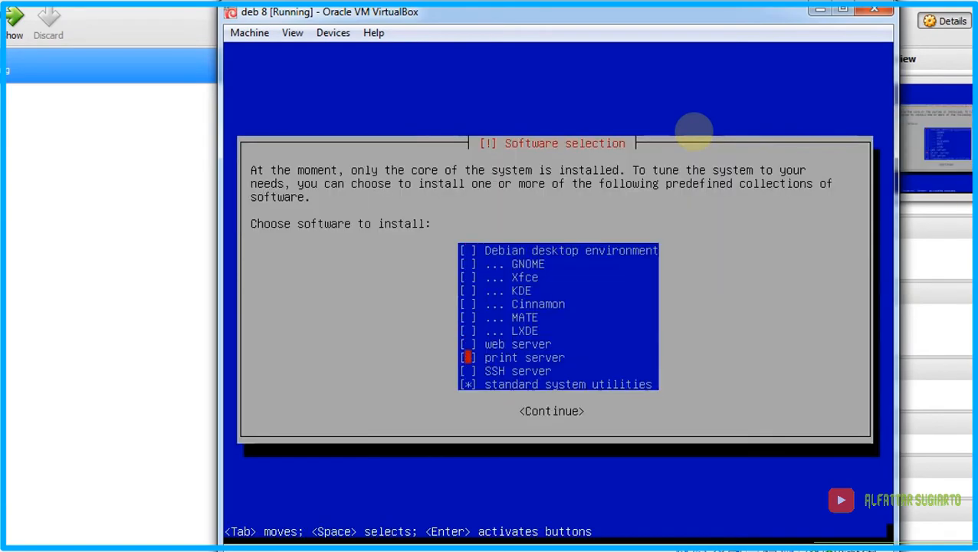
pyautogui.press('Return')
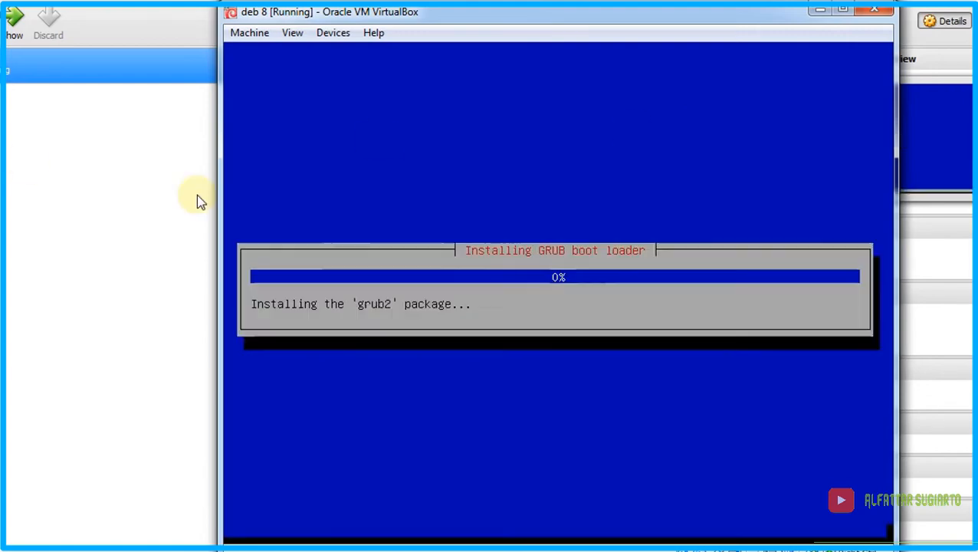
# - Install the GRUB boot loader, finish the installation and boot the Debian GNU/Linux entry
pyautogui.press('Return')
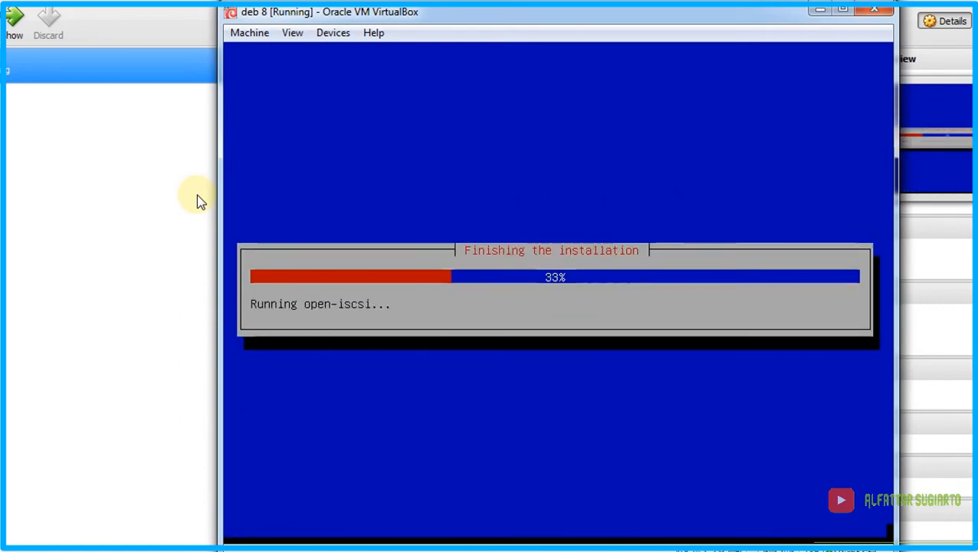
pyautogui.press('Return')
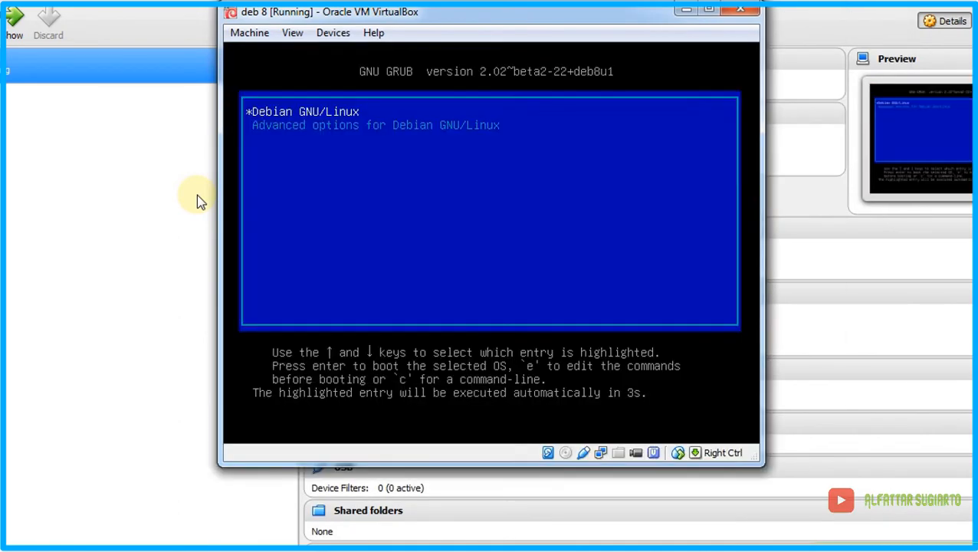
pyautogui.press('Return')
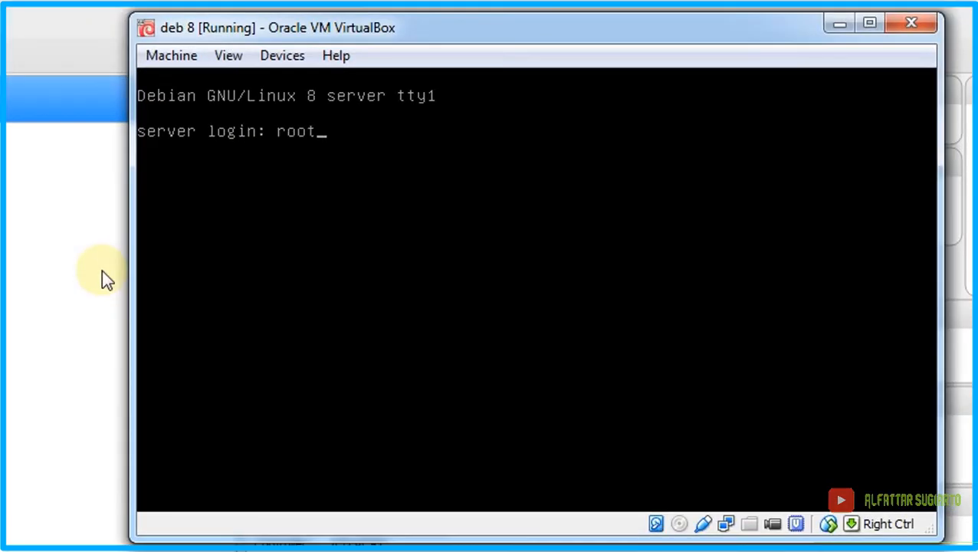
# - Log in to the new server as root with the root password and shut the machine down
pyautogui.press('Return')
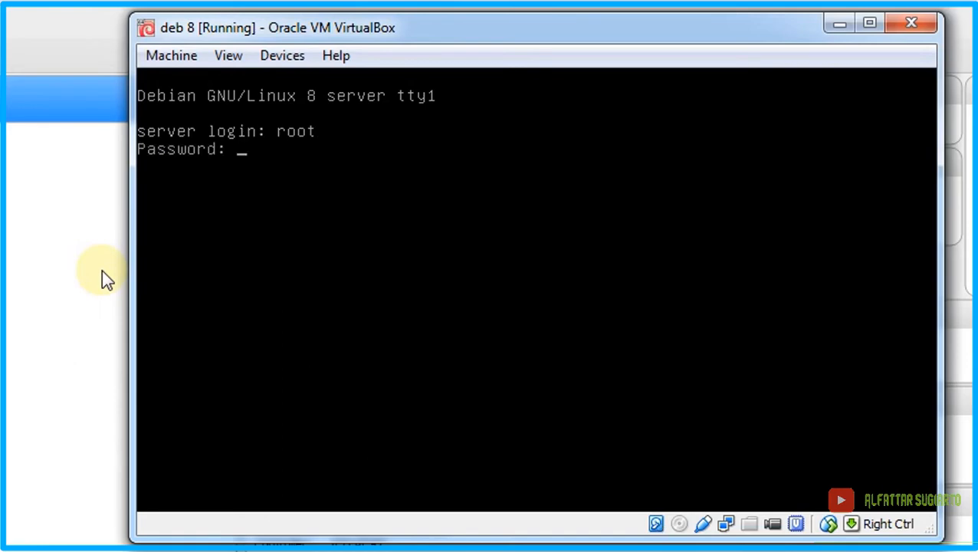
pyautogui.press('Return')
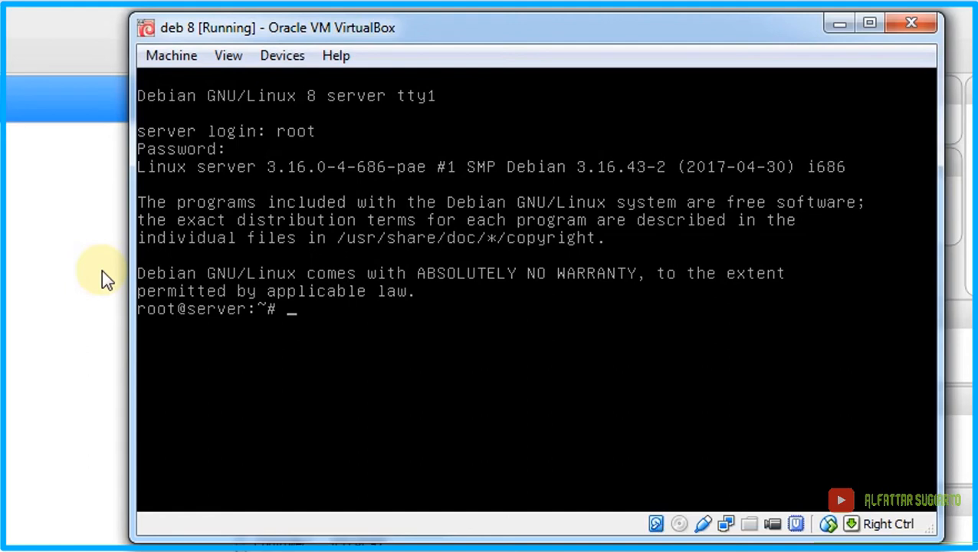
pyautogui.write('r')
pyautogui.press('Return')
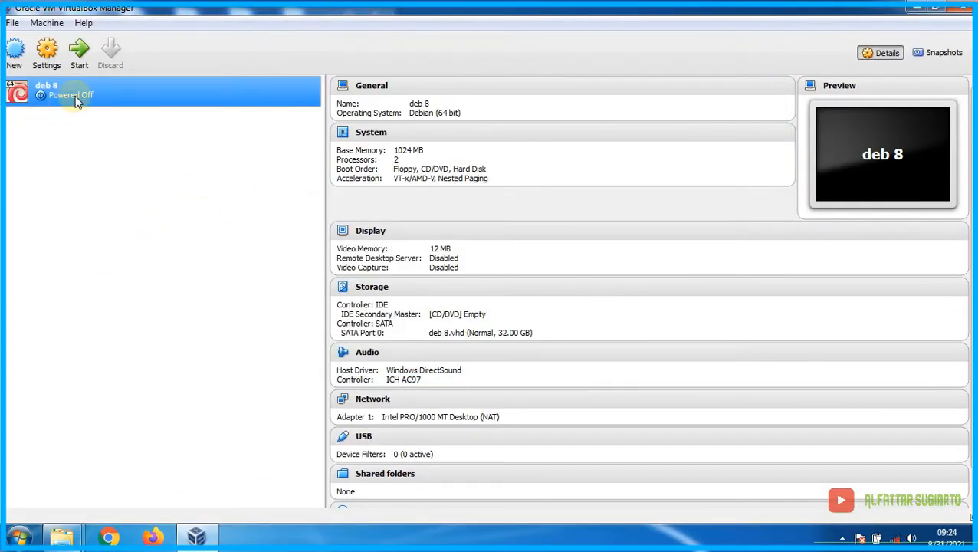
# - Show the deb 8 machine's folder in Explorer and copy its deb 8 Virtual Hard Disk file
pyautogui.rightClick(71, 93)
pyautogui.click(125, 299)
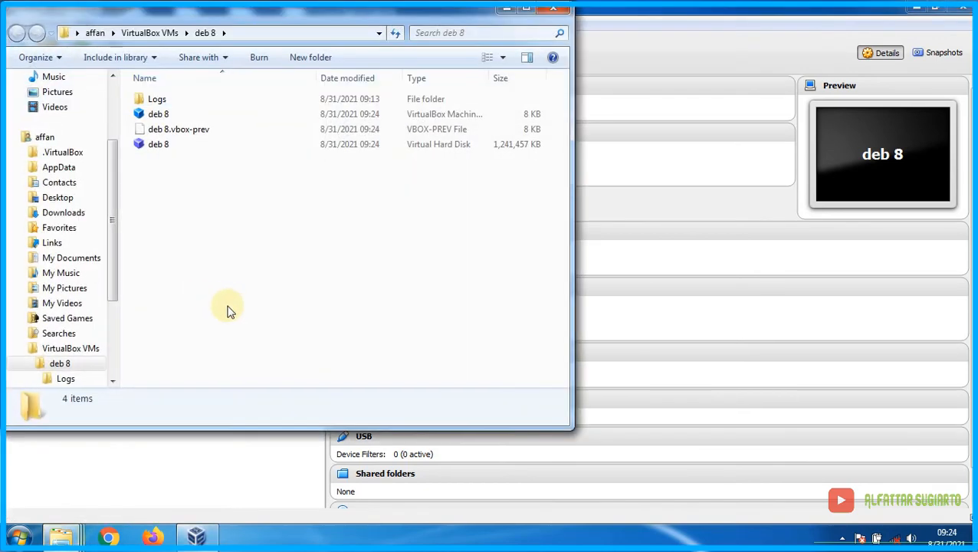
pyautogui.click(411, 153)
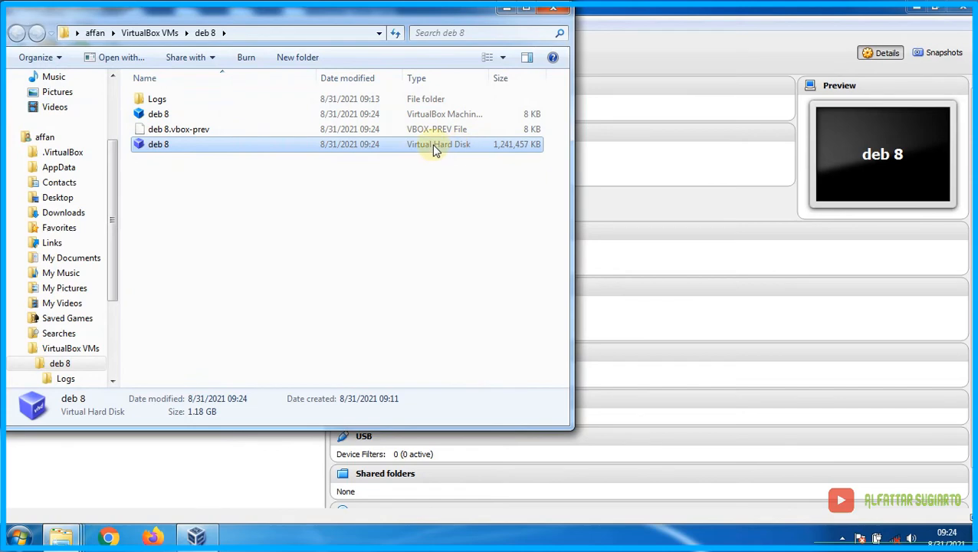
pyautogui.rightClick(195, 149)
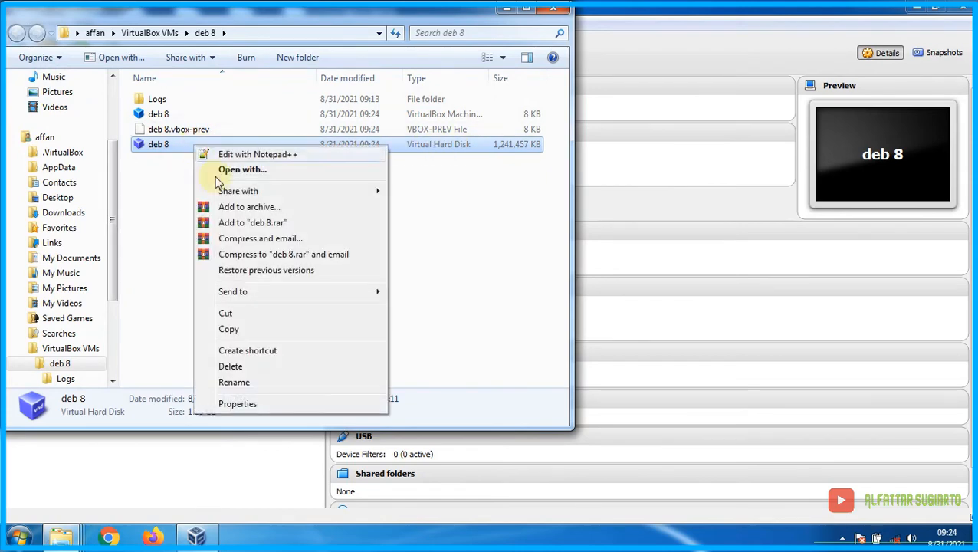
pyautogui.click(230, 330)
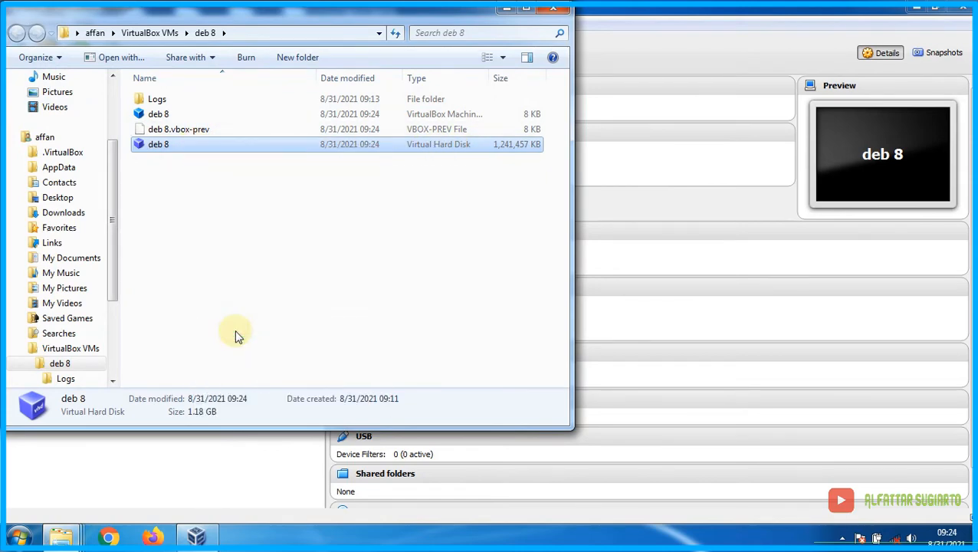
# - Paste the copied virtual hard disk into the Debian 8 folder that holds the ISO images and widen that folder window
pyautogui.moveTo(62, 536)
pyautogui.click(88, 481)
pyautogui.rightClick(203, 176)
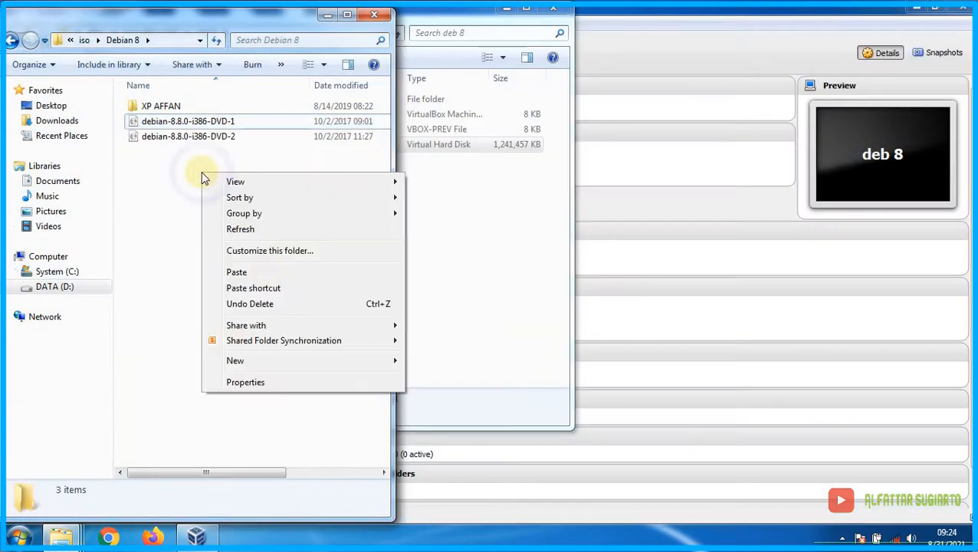
pyautogui.click(244, 270)
pyautogui.moveTo(394, 155); pyautogui.dragTo(521, 154)
pyautogui.click(184, 123)
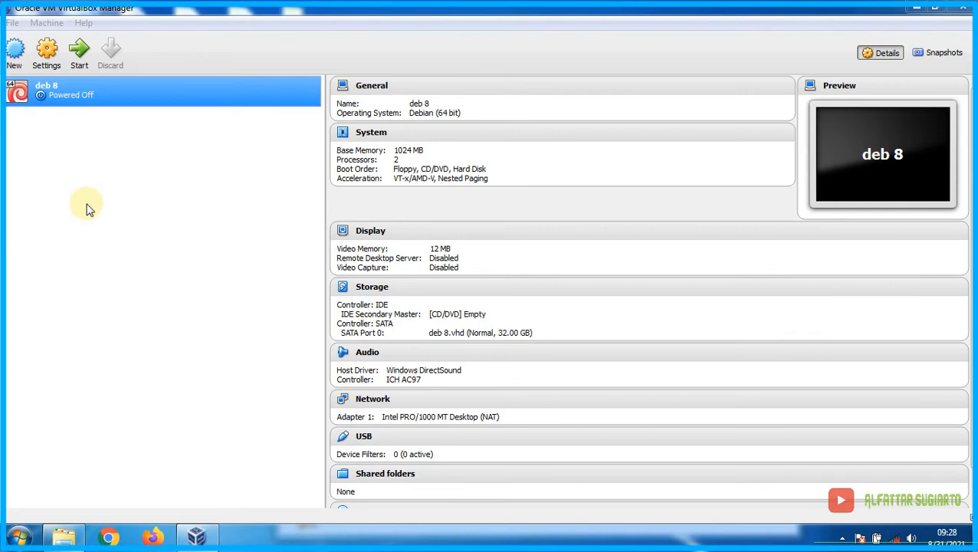
# - Remove the deb 8 machine together with all its files and check the copied disk in the Debian 8 folder
pyautogui.rightClick(64, 92)
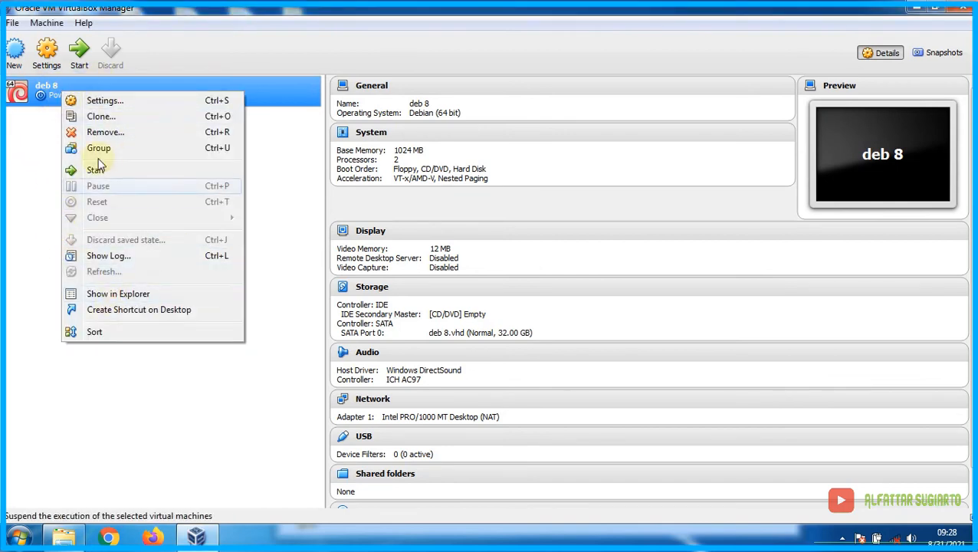
pyautogui.rightClick(43, 99)
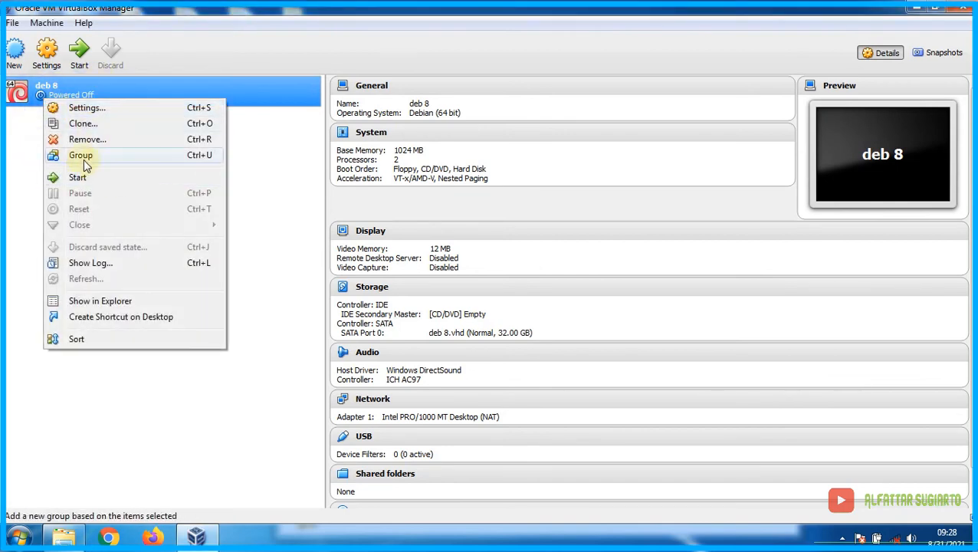
pyautogui.click(87, 139)
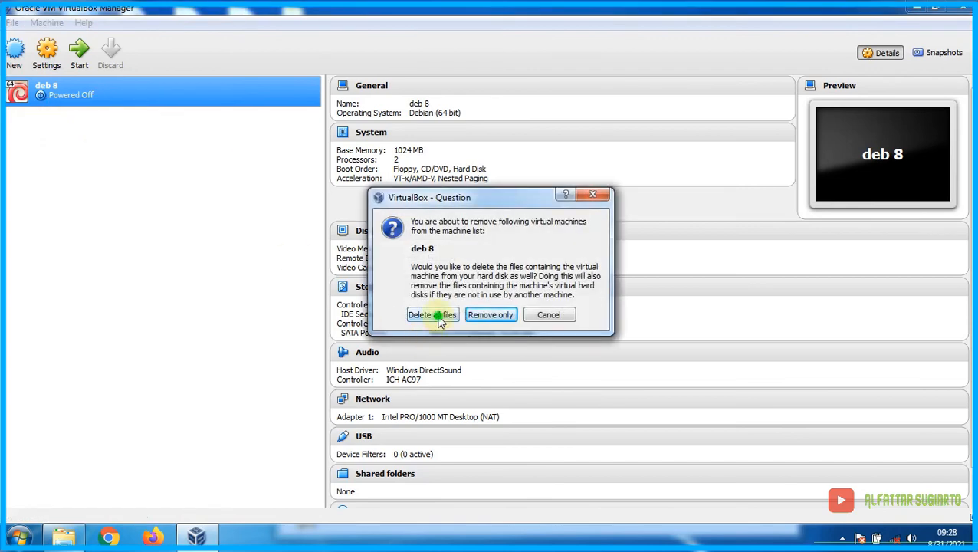
pyautogui.click(439, 315)
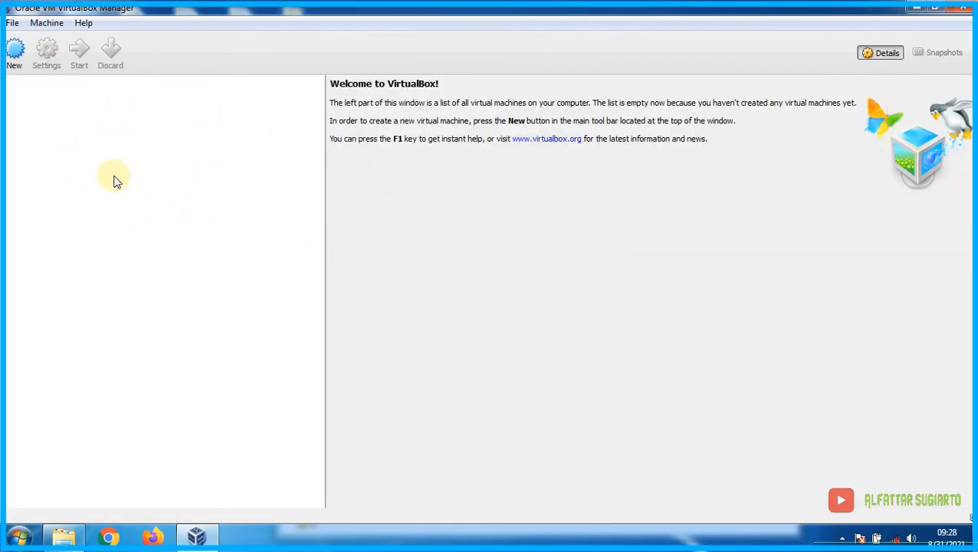
pyautogui.click(66, 539)
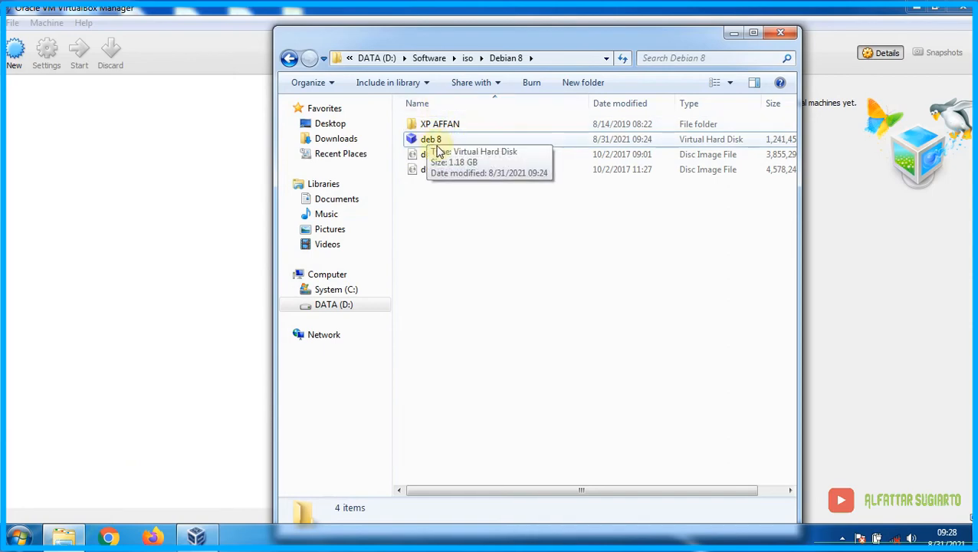
pyautogui.click(130, 149)
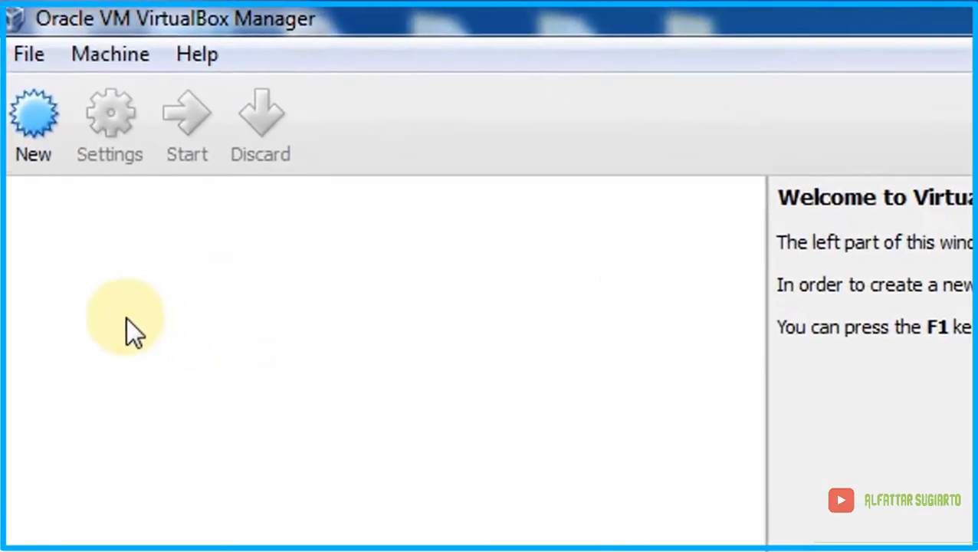
# - Begin a new virtual machine named debi 8 with type Linux and version Debian (64 bit), and continue to the memory size
pyautogui.click(40, 115)
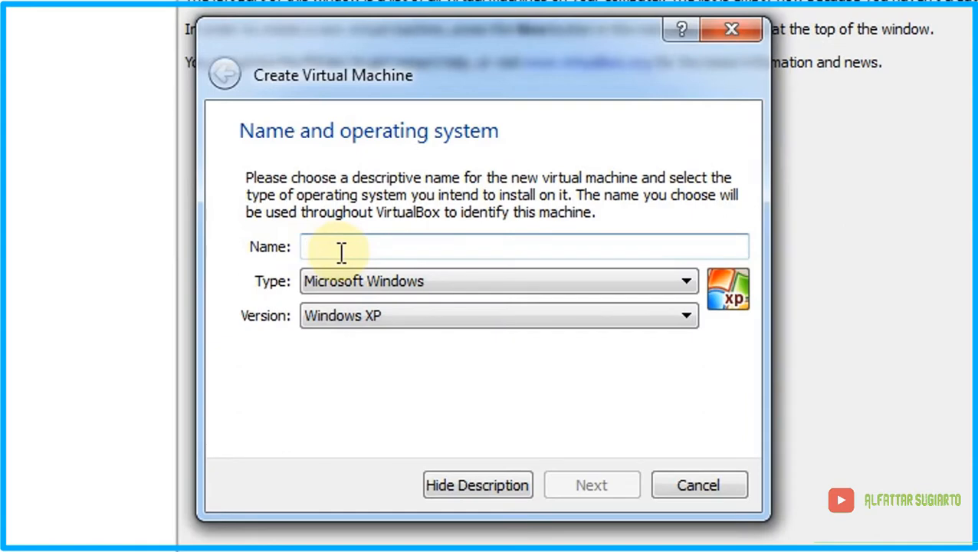
pyautogui.write('debi 8')
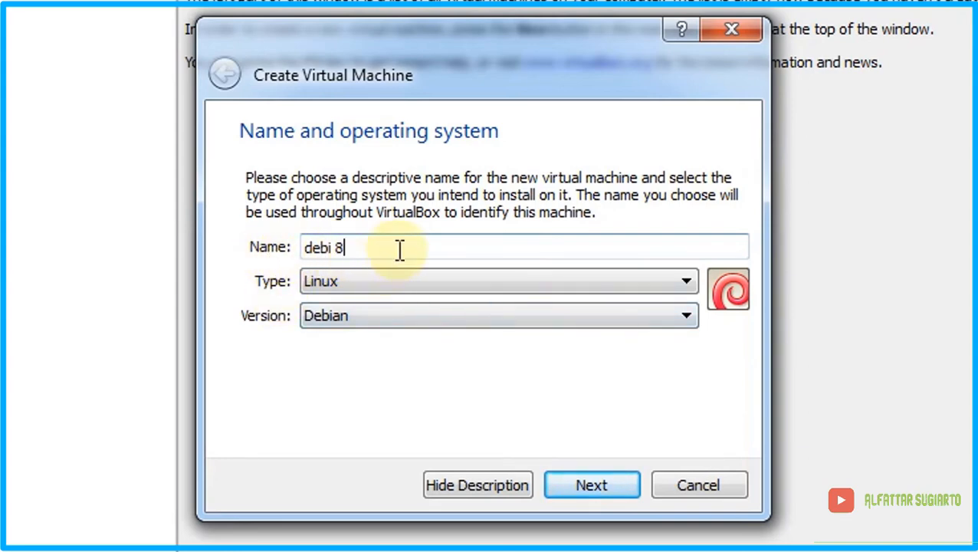
pyautogui.click(357, 317)
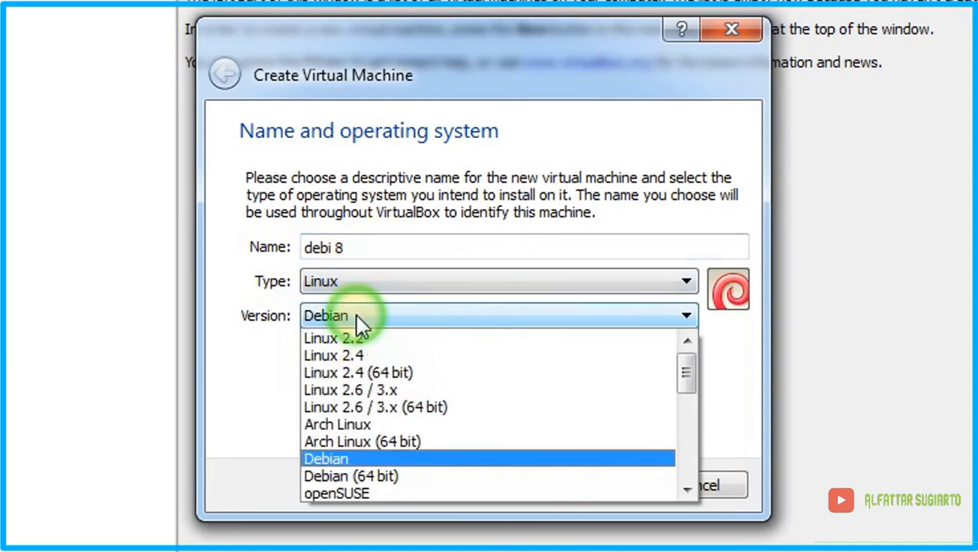
pyautogui.click(366, 477)
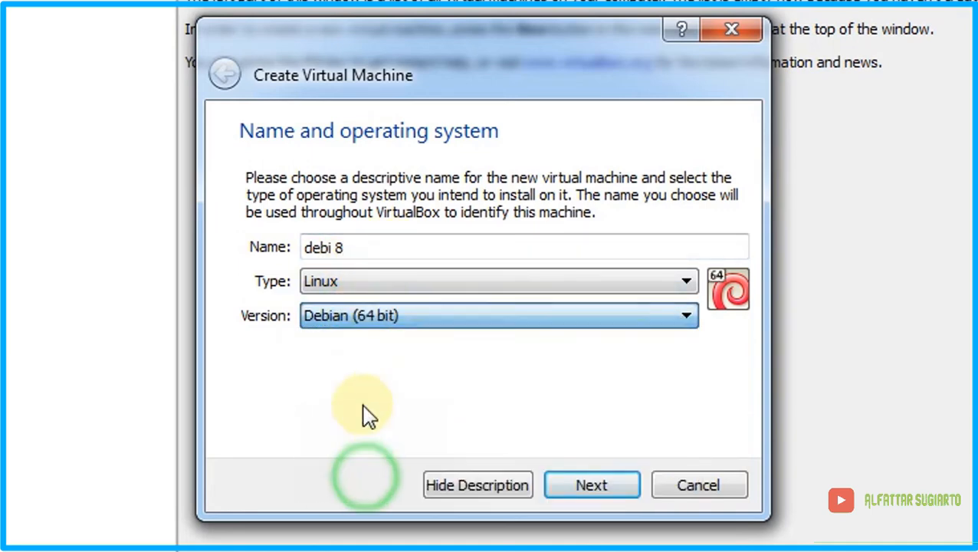
pyautogui.click(577, 483)
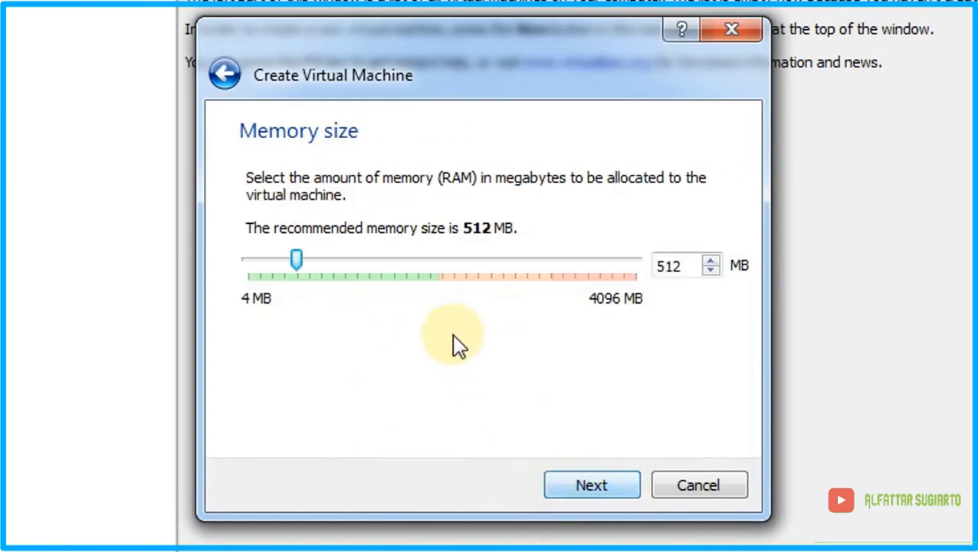
# - Set the new machine's memory size to 999 MB and continue to the hard drive options
pyautogui.moveTo(319, 260); pyautogui.dragTo(334, 258)
pyautogui.click(338, 266)
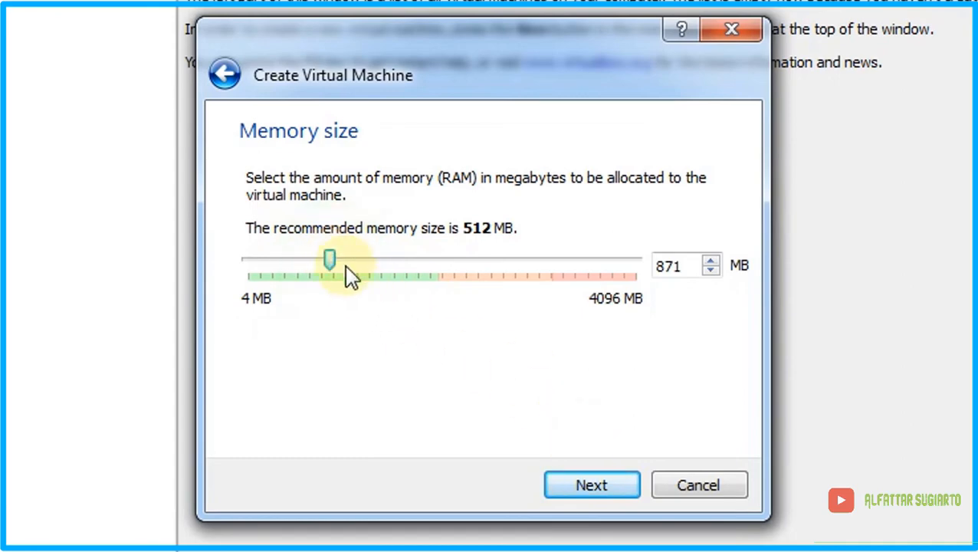
pyautogui.click(347, 264)
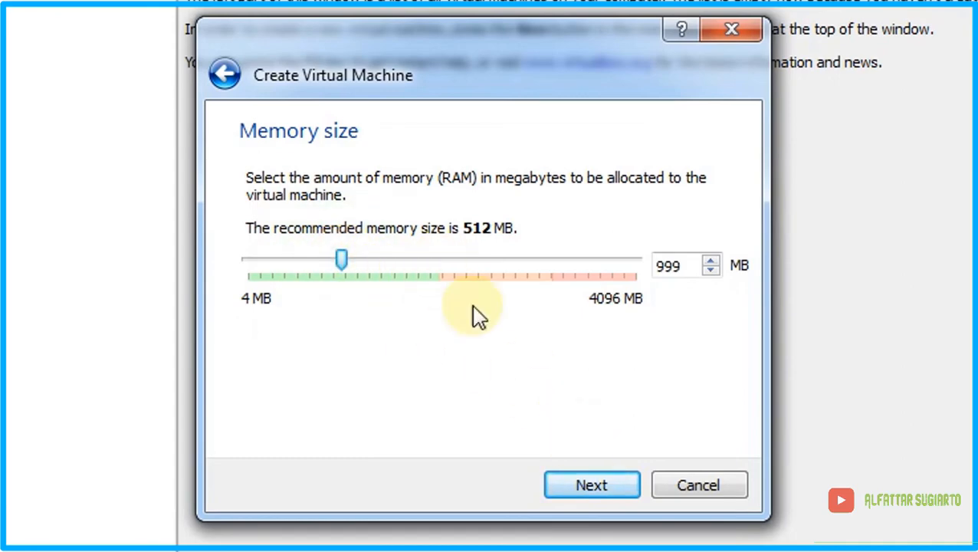
pyautogui.click(618, 494)
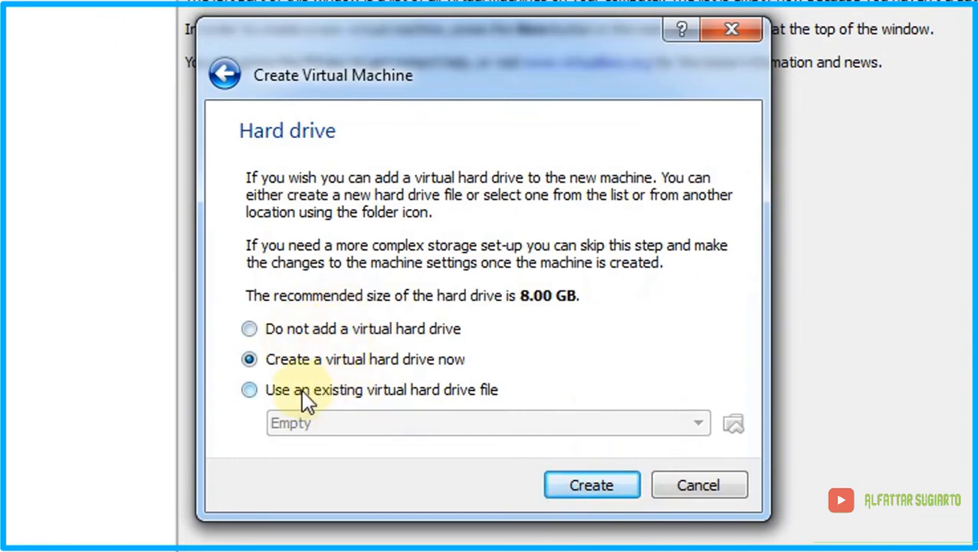
# - Choose to use an existing virtual hard drive file and browse to the folder D:\Software\iso\Debian 8
pyautogui.click(260, 391)
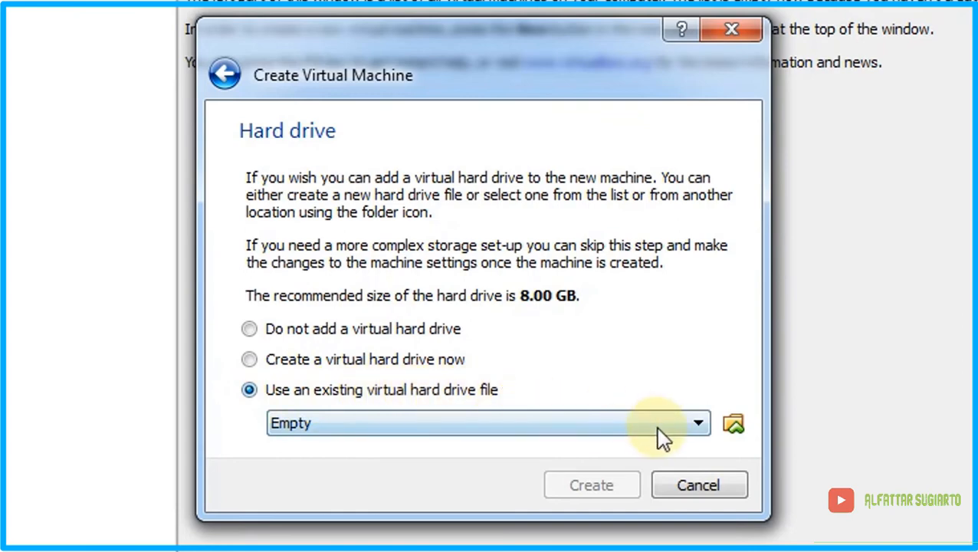
pyautogui.click(733, 424)
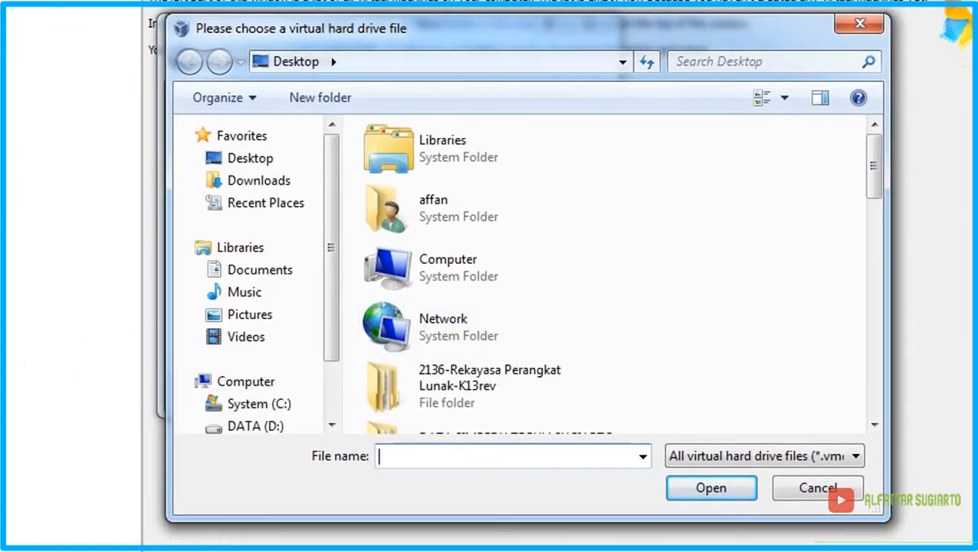
pyautogui.hotkey('alt', 'Tab')
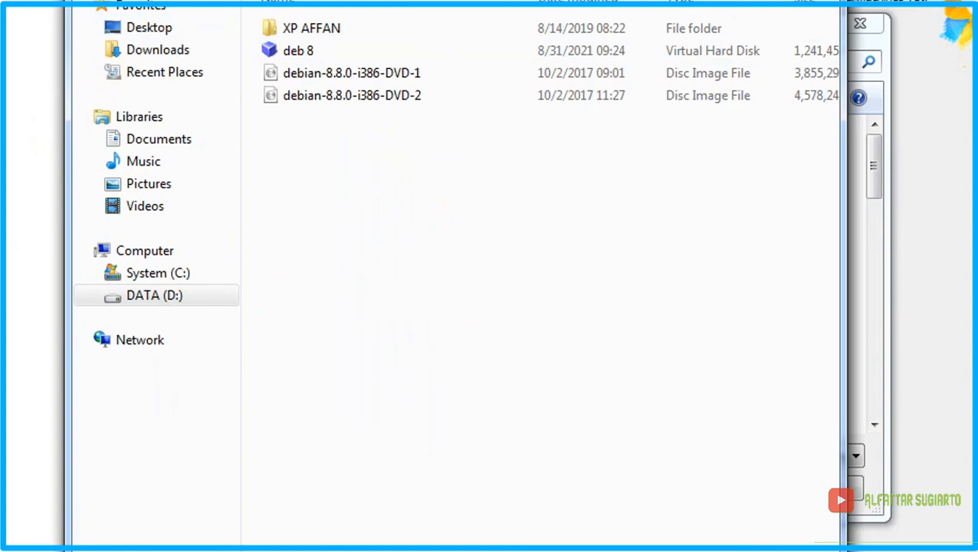
pyautogui.hotkey('alt', 'Tab')
pyautogui.click(454, 64)
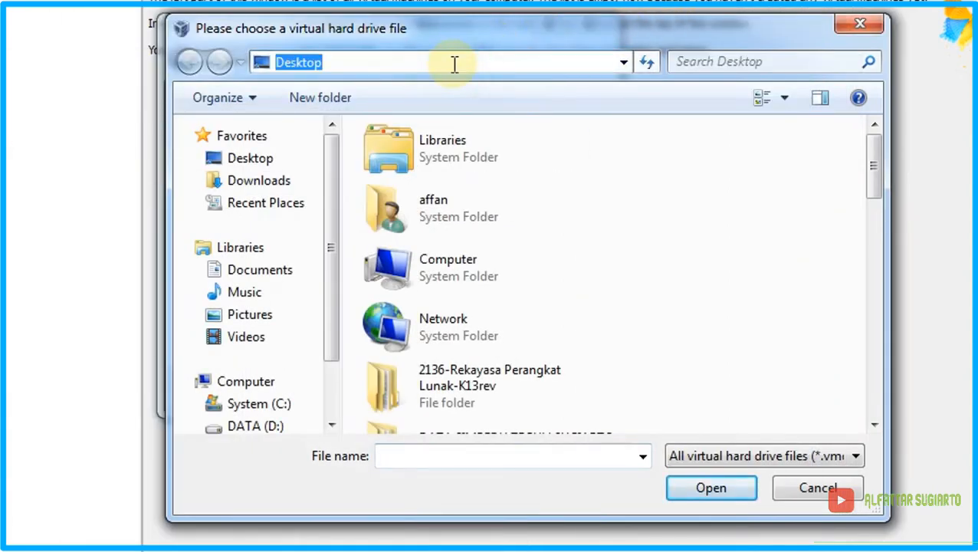
pyautogui.write('D:\\Software\\iso\\Debian 8')
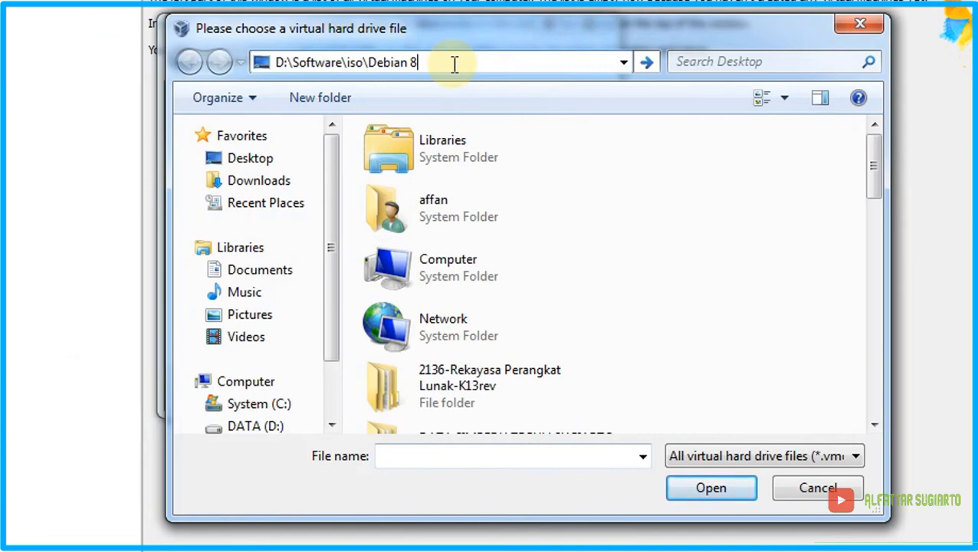
pyautogui.press('Return')
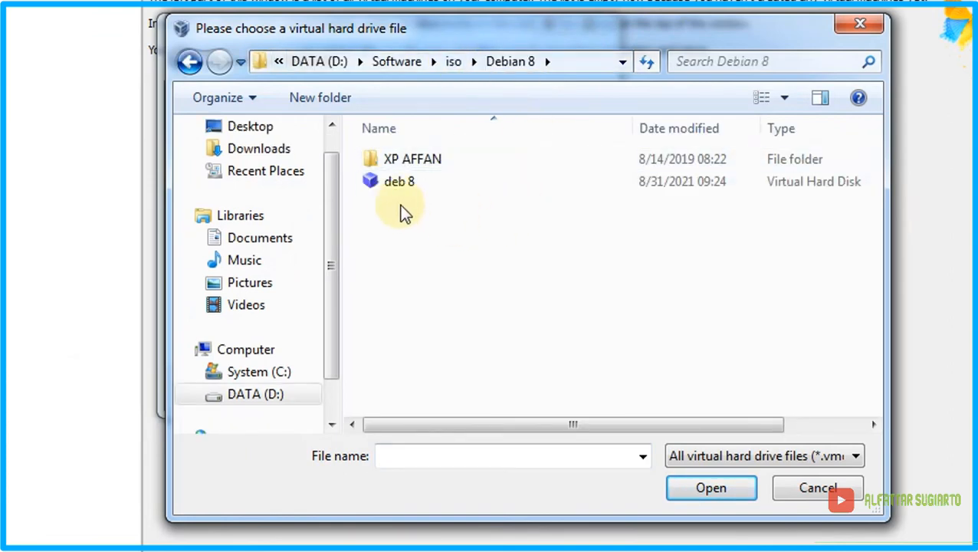
# - Attach the copied deb 8 virtual hard disk and create the debi 8 machine
pyautogui.click(391, 186)
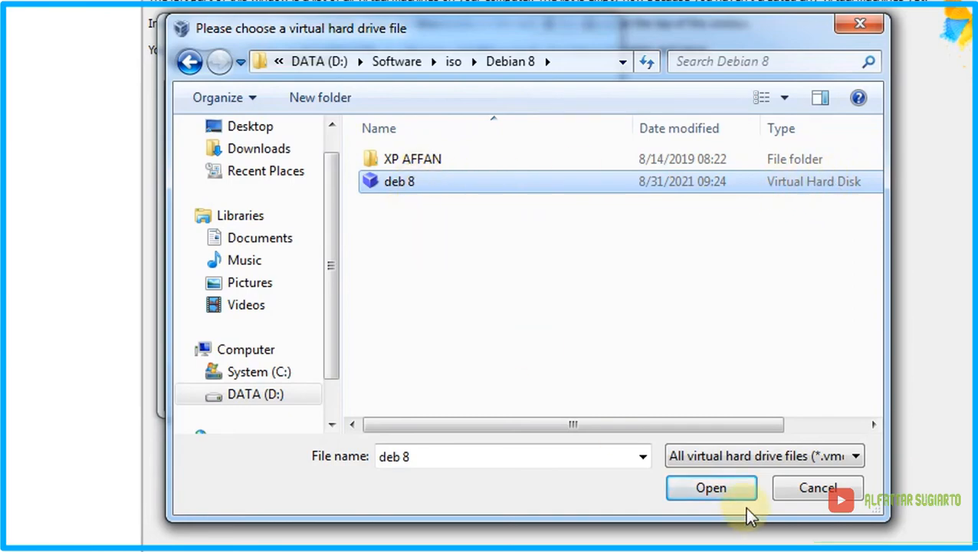
pyautogui.click(724, 495)
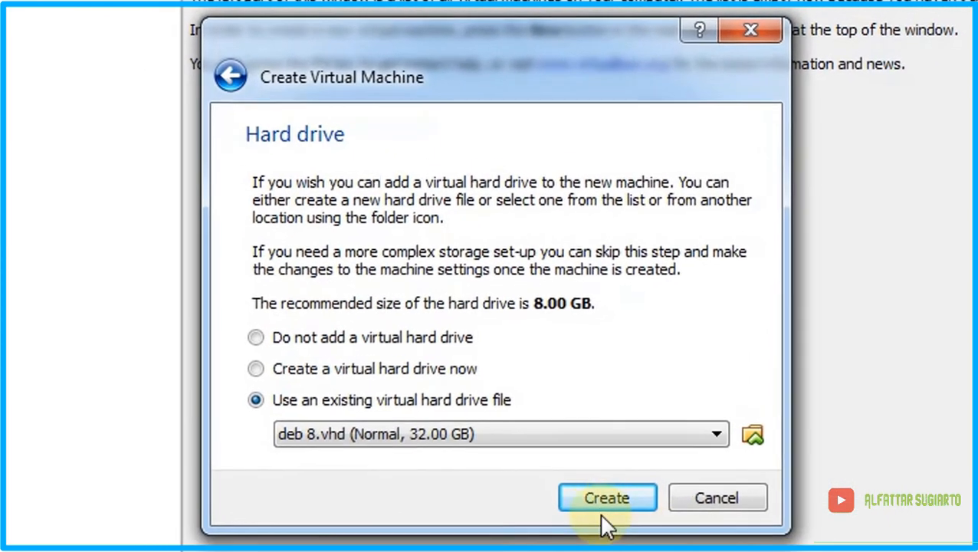
pyautogui.click(602, 511)
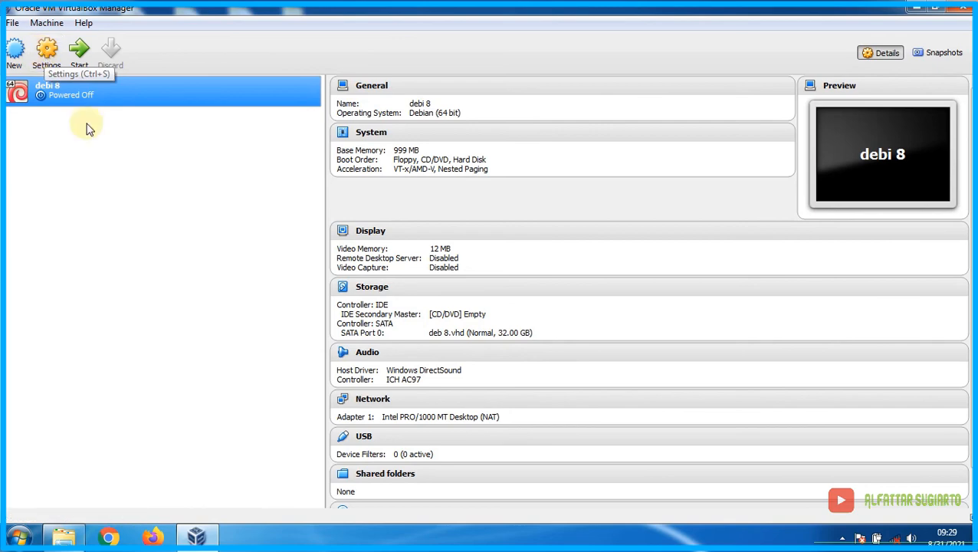
# - Review the debi 8 machine's system, display, storage, audio and network adapter settings
pyautogui.click(55, 67)
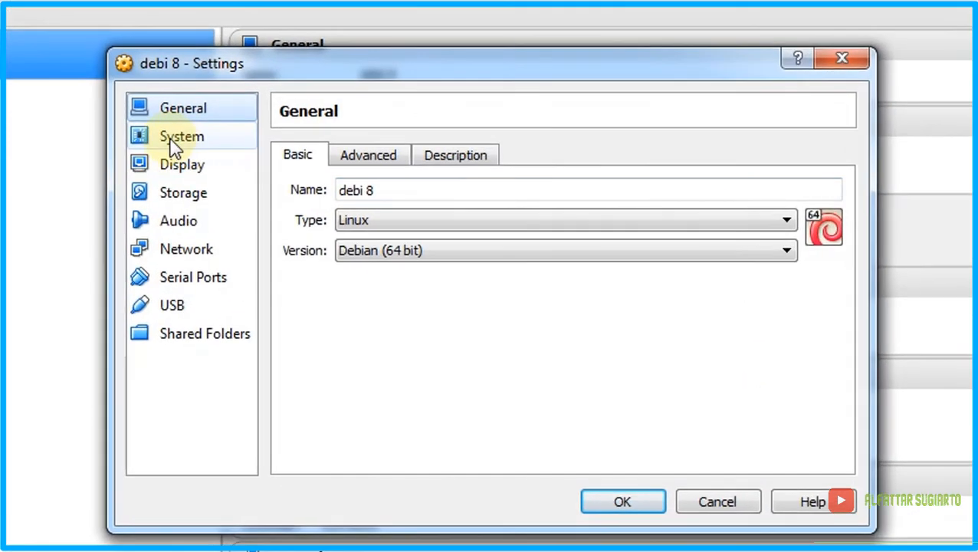
pyautogui.click(173, 144)
pyautogui.click(189, 173)
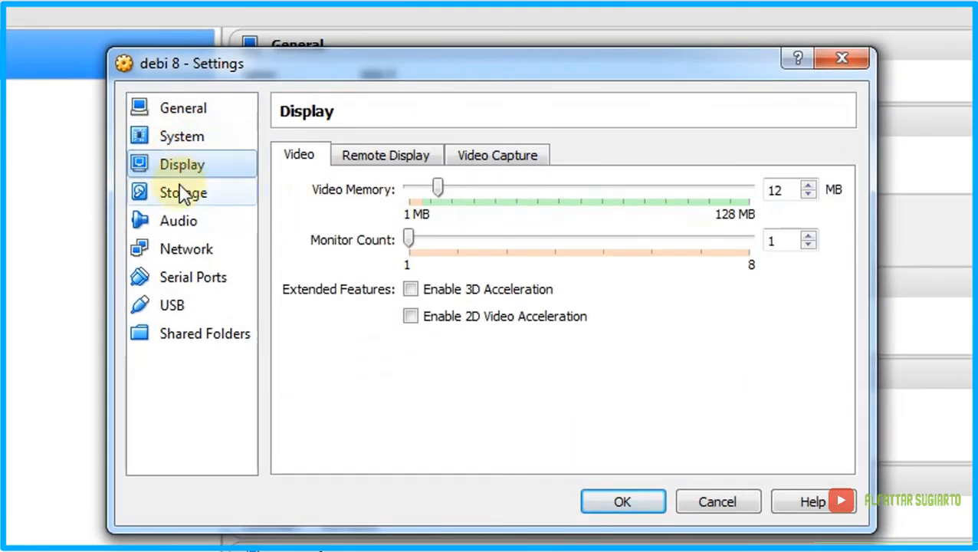
pyautogui.click(182, 201)
pyautogui.click(184, 232)
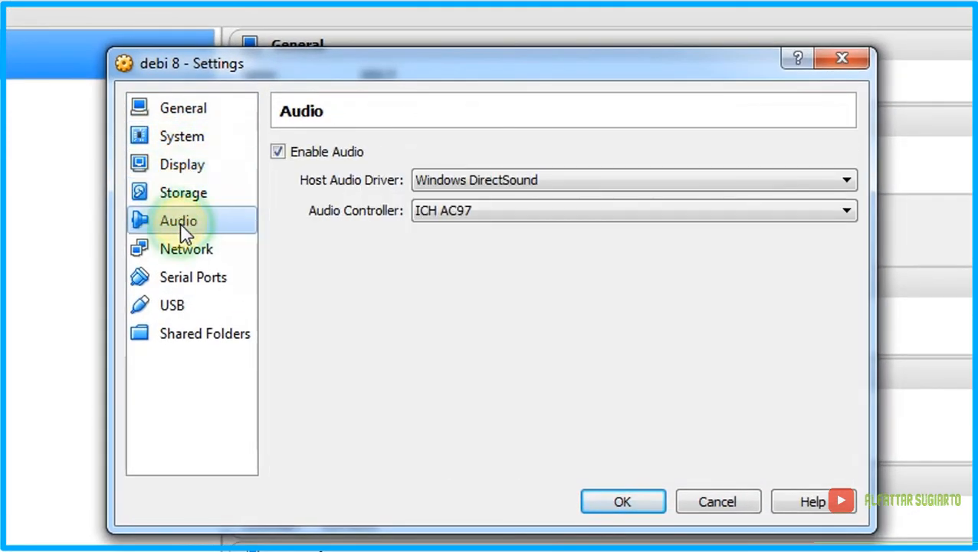
pyautogui.click(190, 251)
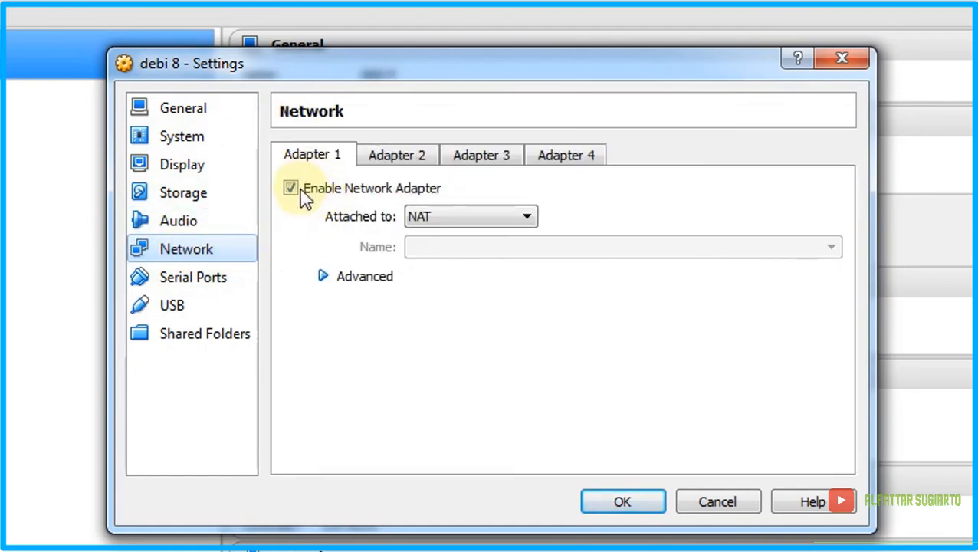
pyautogui.click(410, 158)
pyautogui.click(514, 158)
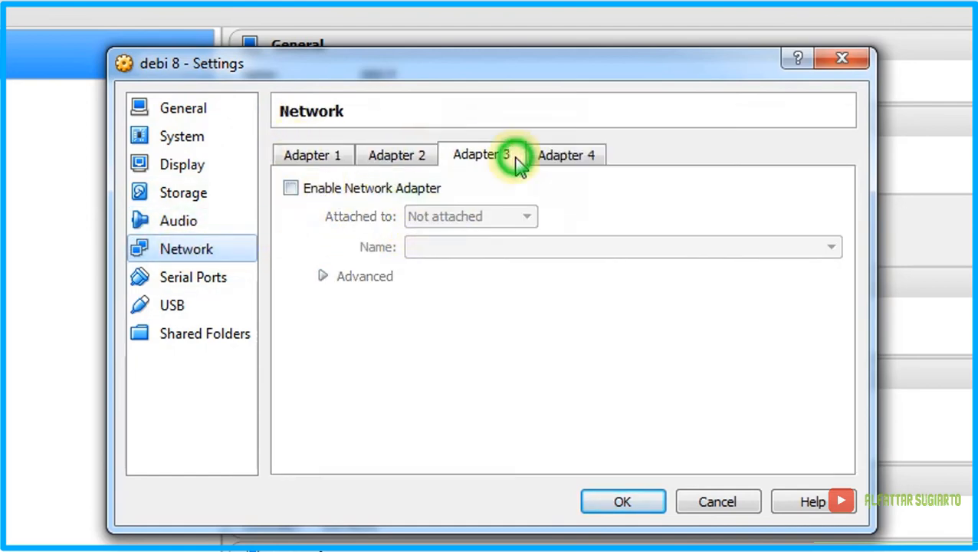
pyautogui.click(568, 157)
pyautogui.click(315, 161)
pyautogui.click(624, 504)
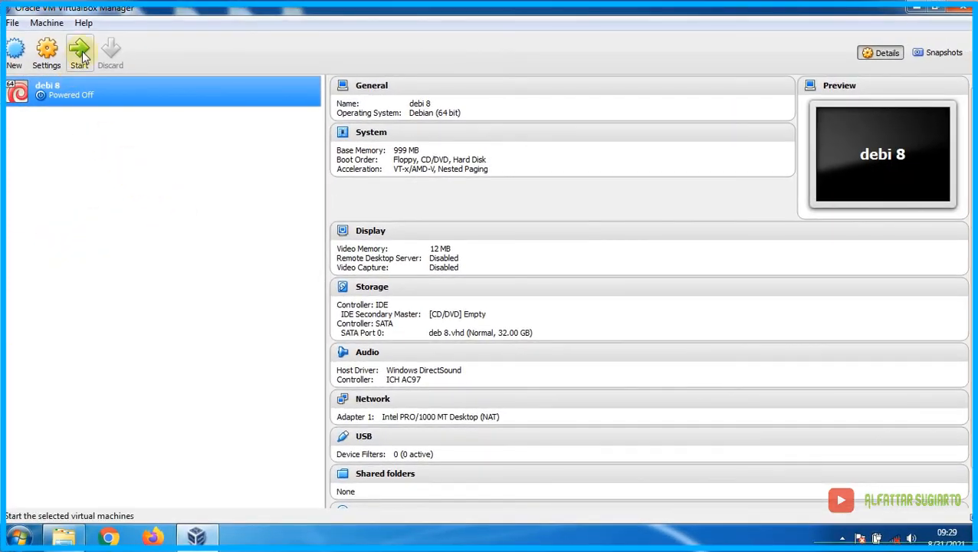
# - Start the debi 8 machine, boot Debian GNU/Linux and log in as root with the account password
pyautogui.click(81, 55)
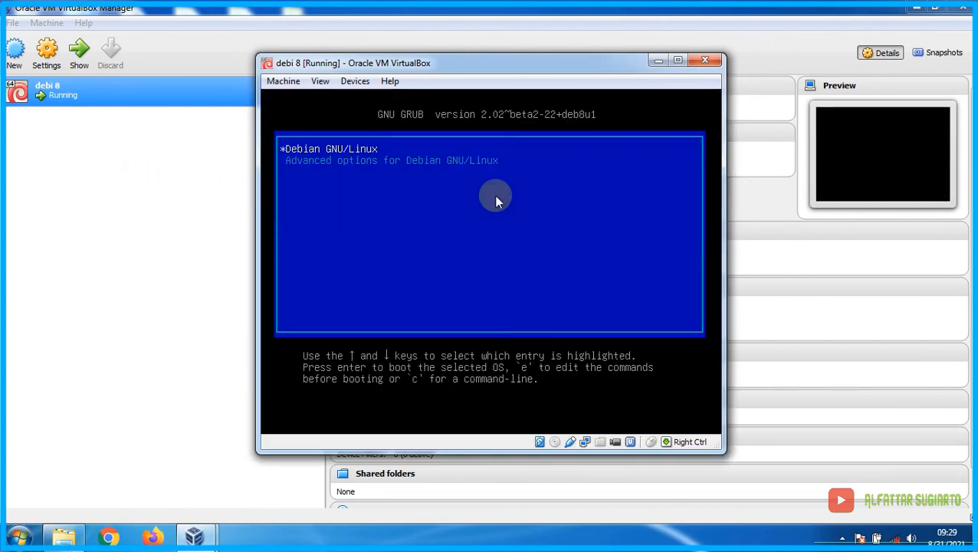
pyautogui.press('Return')
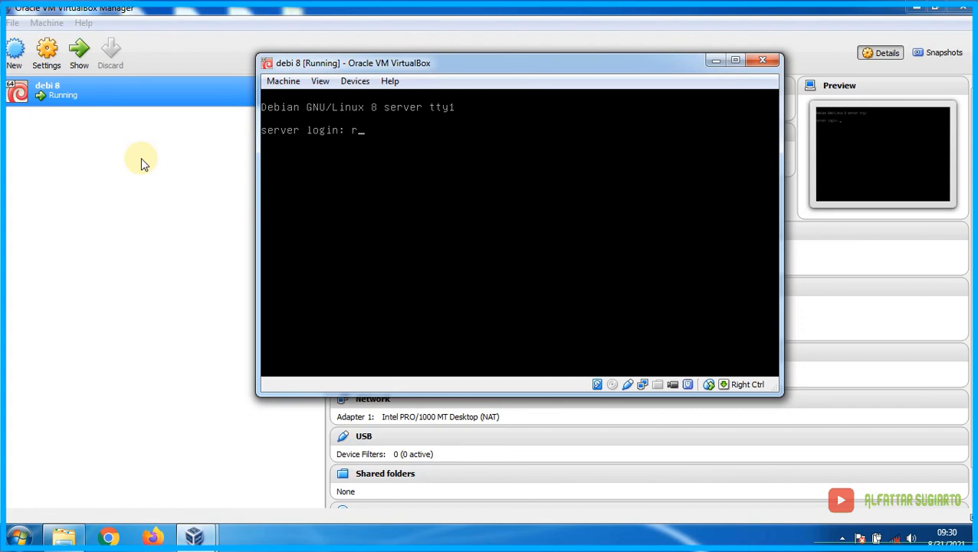
pyautogui.press('Return')
pyautogui.press('Return')
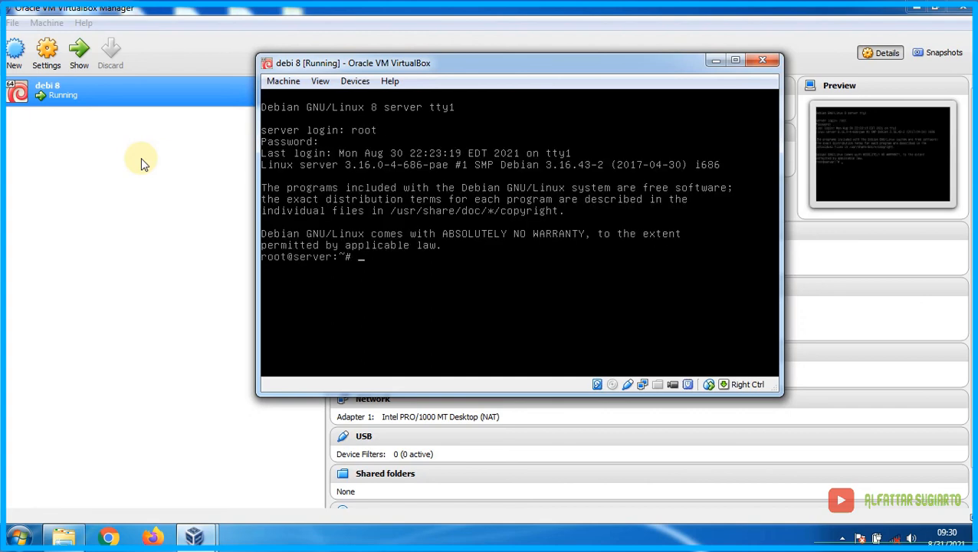
# - Add blank prompt lines in the root shell and begin entering an init command
pyautogui.press('Return')
pyautogui.press('Return')
pyautogui.write('init')
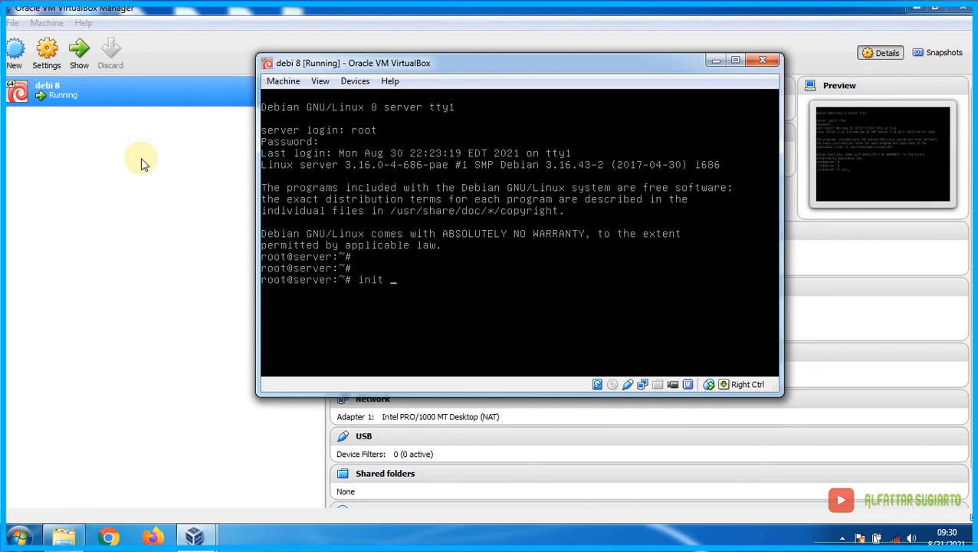